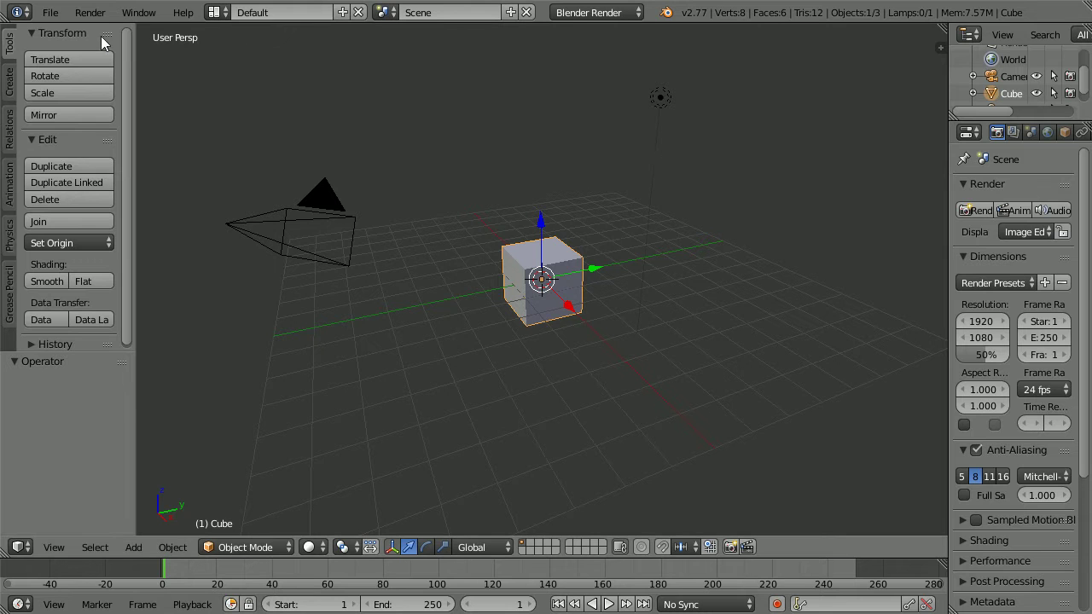
Open controllingTut11.blend from the walkVersion2 folder
{"action": "left_click", "coordinate": [47, 12]}
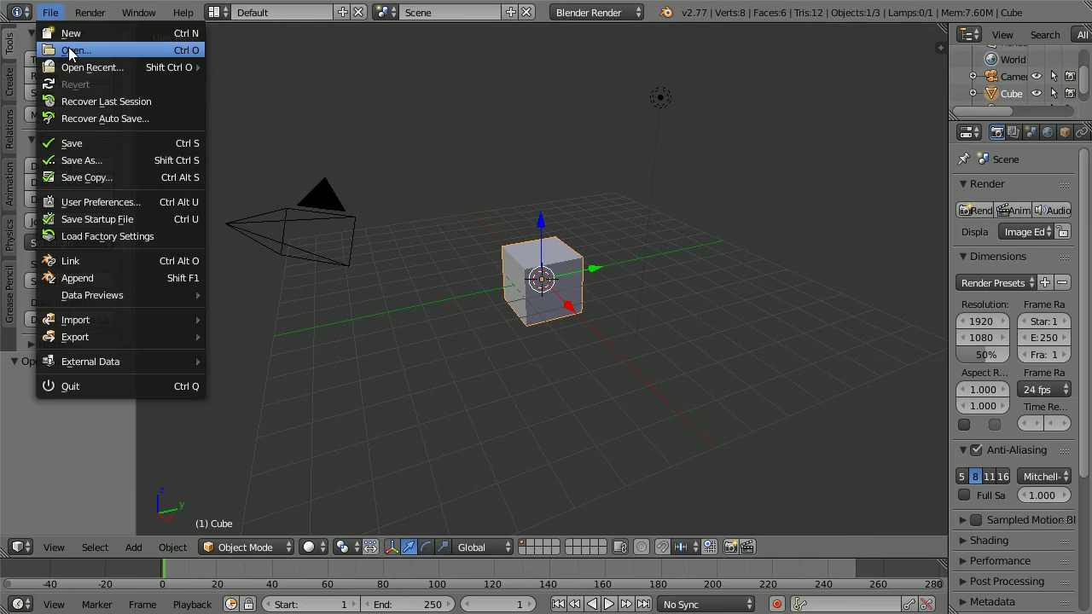
{"action": "left_click", "coordinate": [70, 49]}
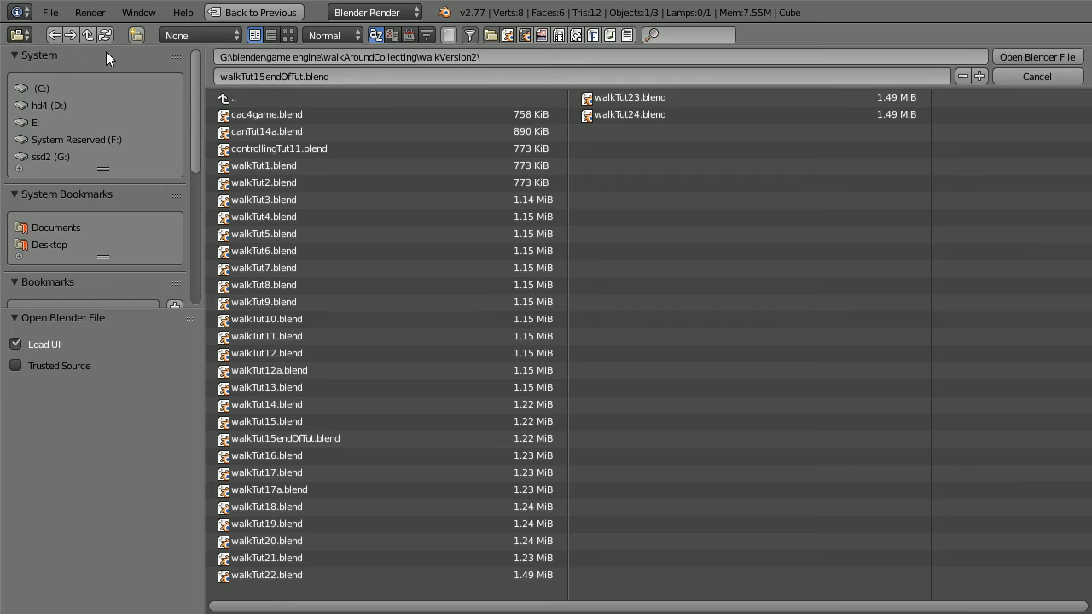
{"action": "left_click", "coordinate": [332, 154]}
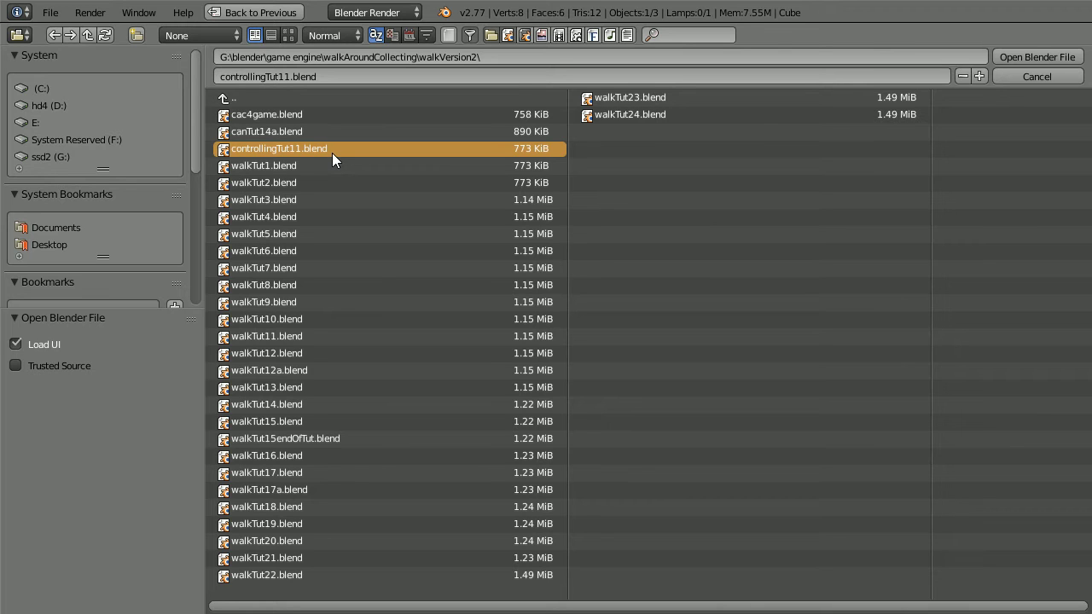
{"action": "left_click", "coordinate": [1032, 56]}
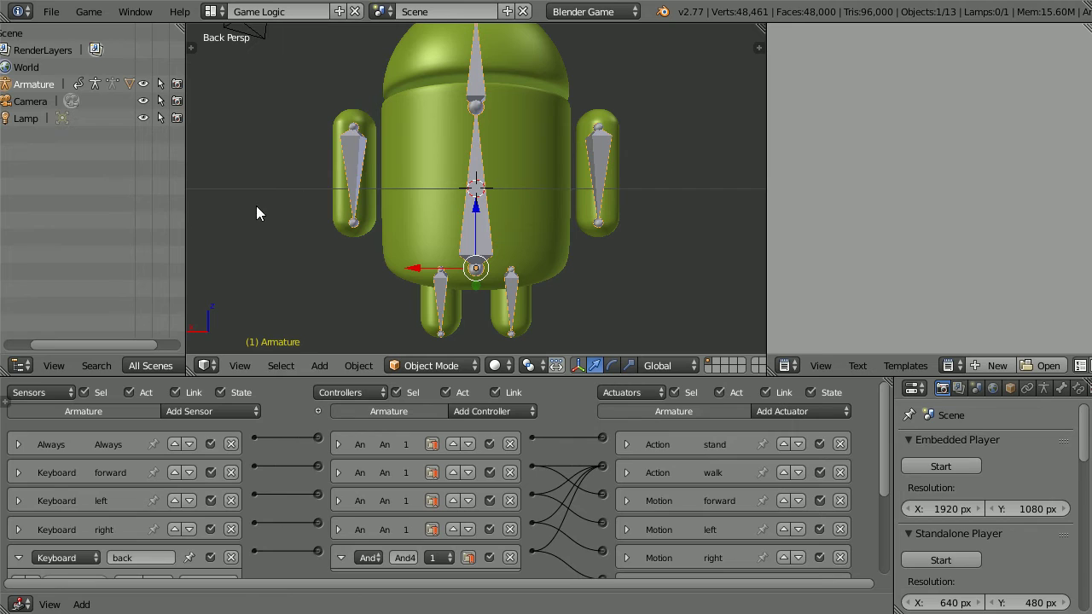
Activate true level triggering on the armature's Always sensor and set the stand action actuator's priority to 9
{"action": "left_click", "coordinate": [18, 445]}
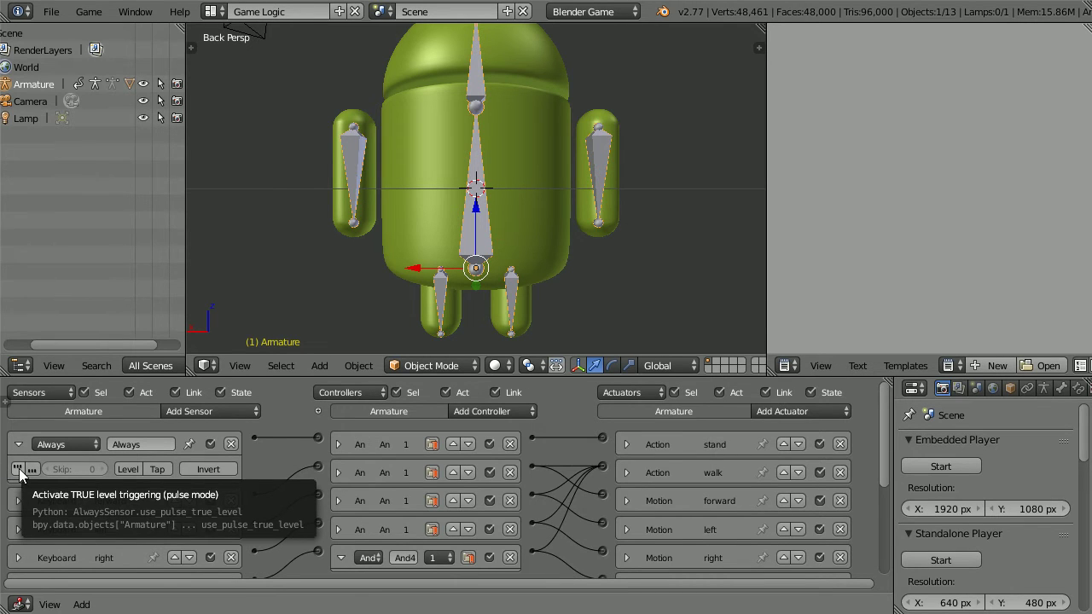
{"action": "left_click", "coordinate": [19, 469]}
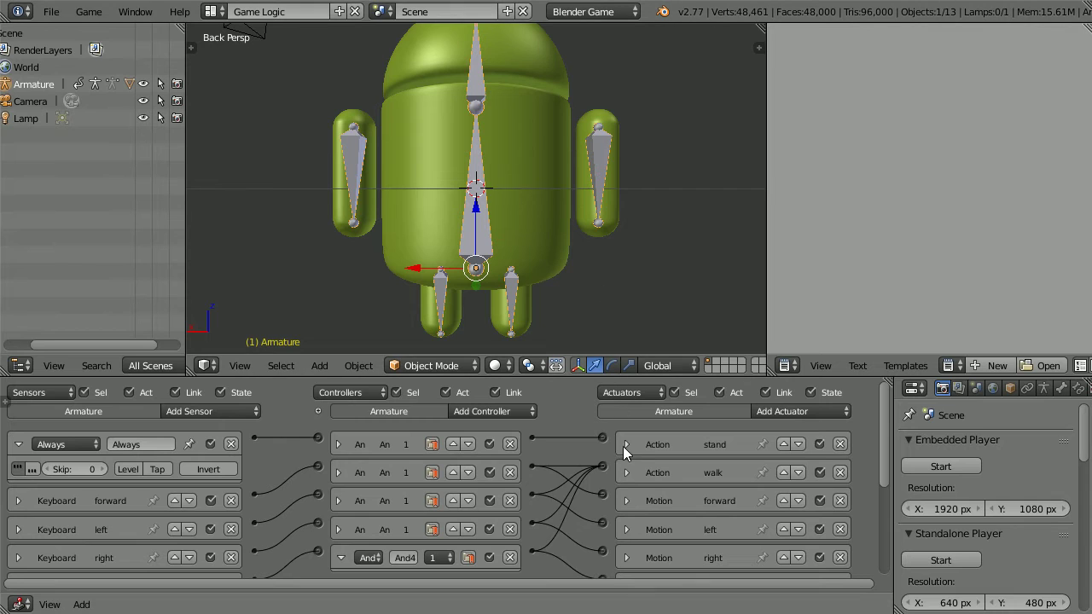
{"action": "left_click", "coordinate": [625, 444]}
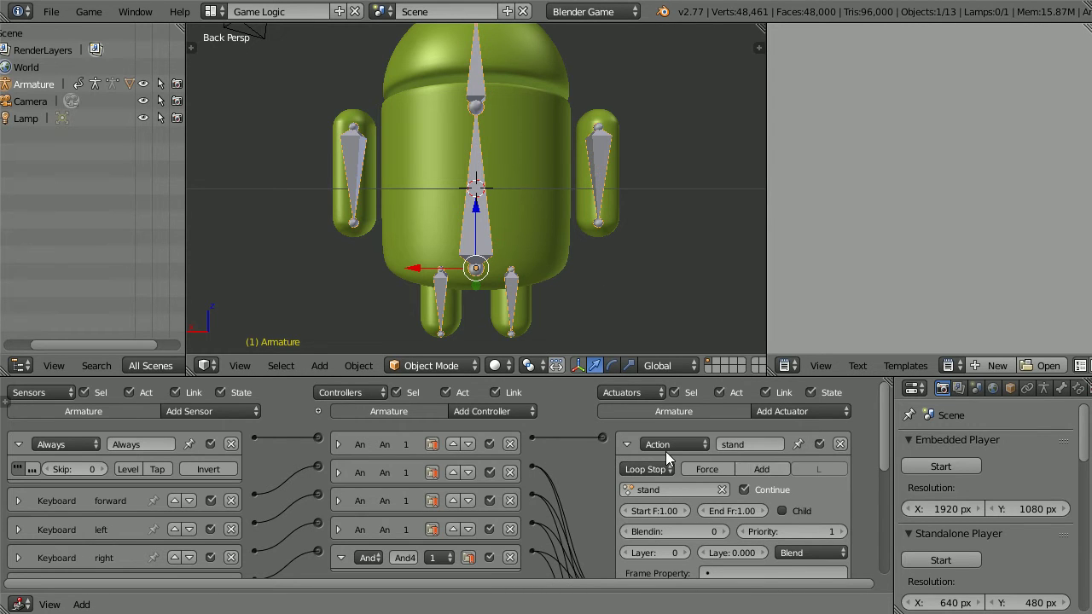
{"action": "left_click", "coordinate": [771, 533]}
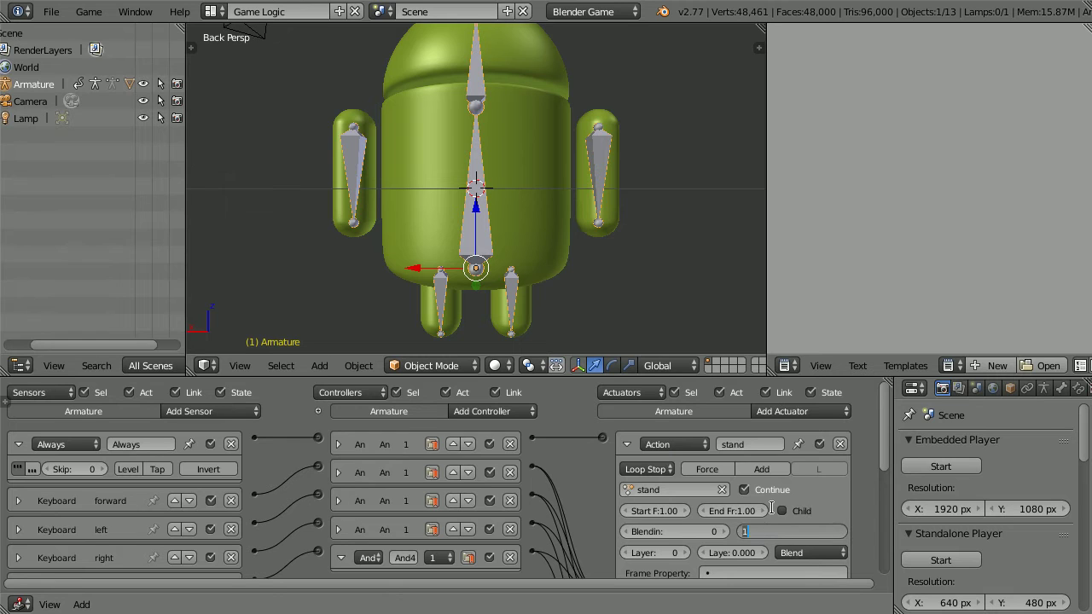
{"action": "type", "text": "9"}
{"action": "key", "text": "Return"}
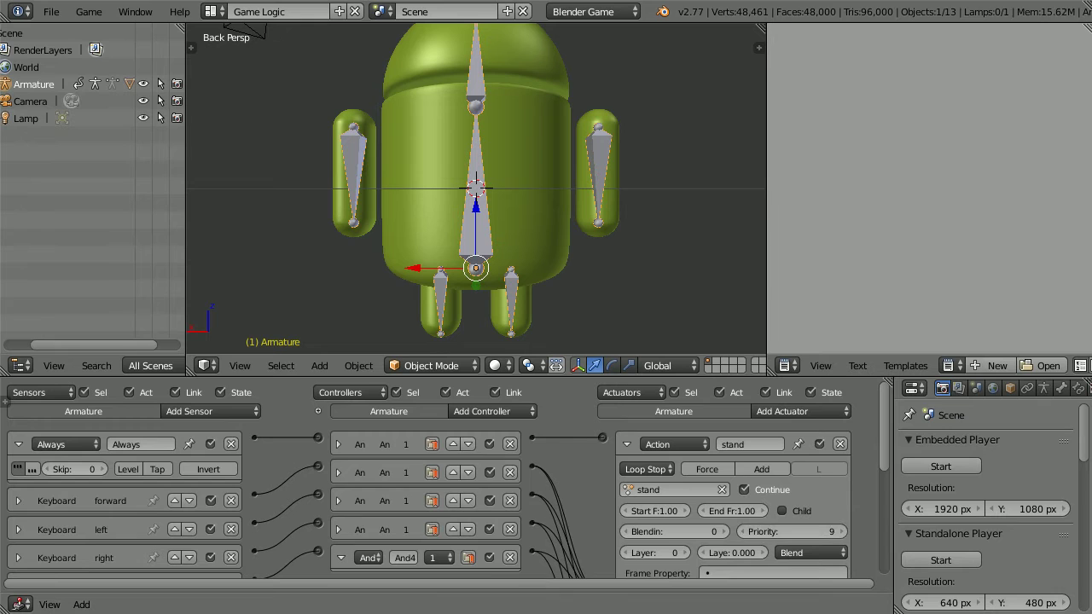
Switch to the Default screen layout and append the Cylinder object from canTut14a.blend
{"action": "left_click", "coordinate": [217, 14]}
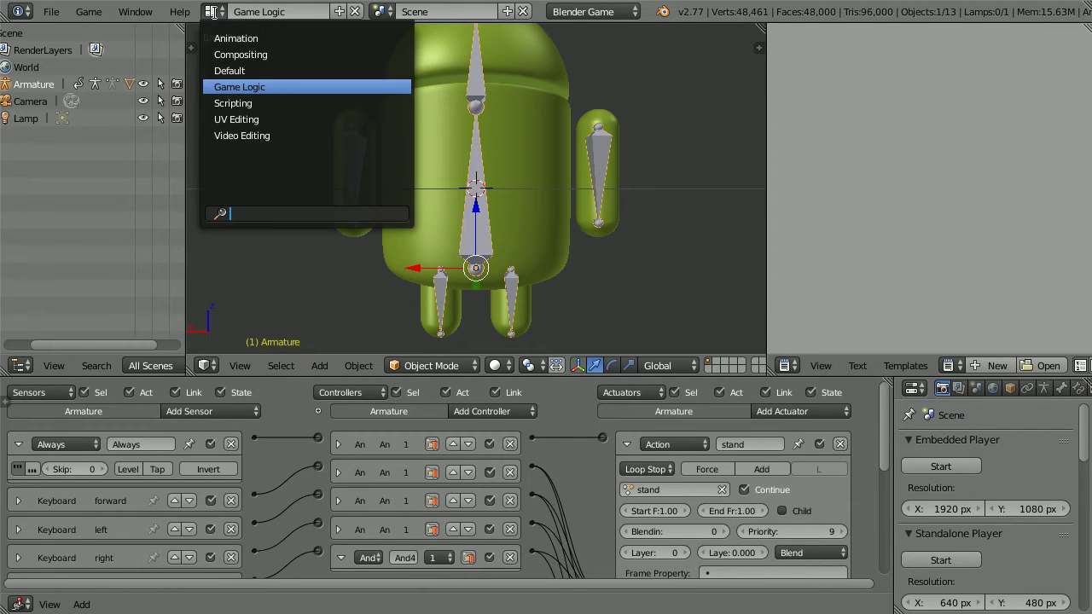
{"action": "left_click", "coordinate": [270, 67]}
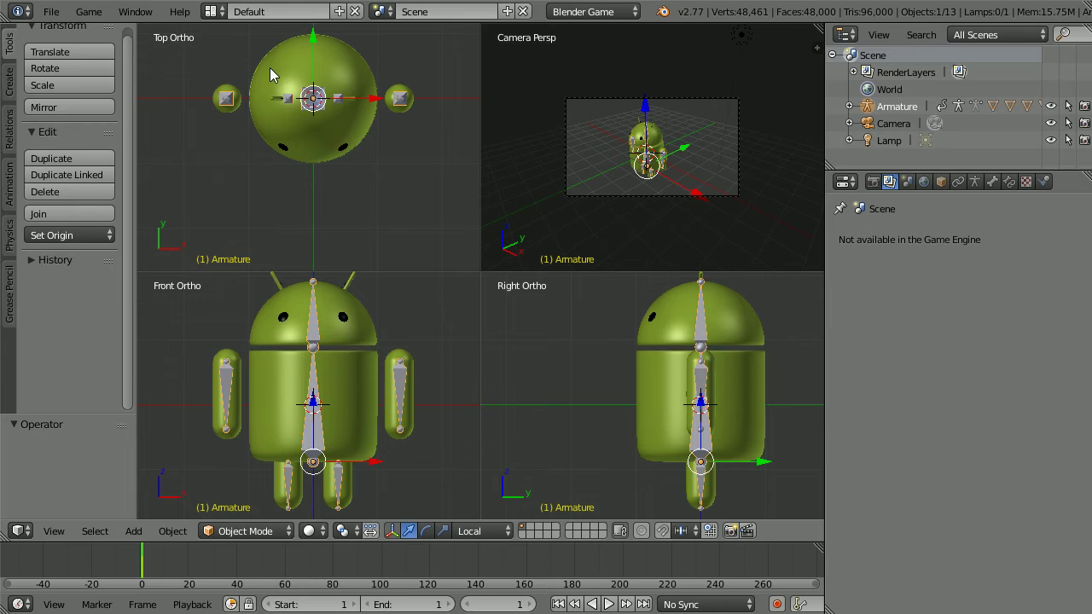
{"action": "left_click", "coordinate": [51, 11]}
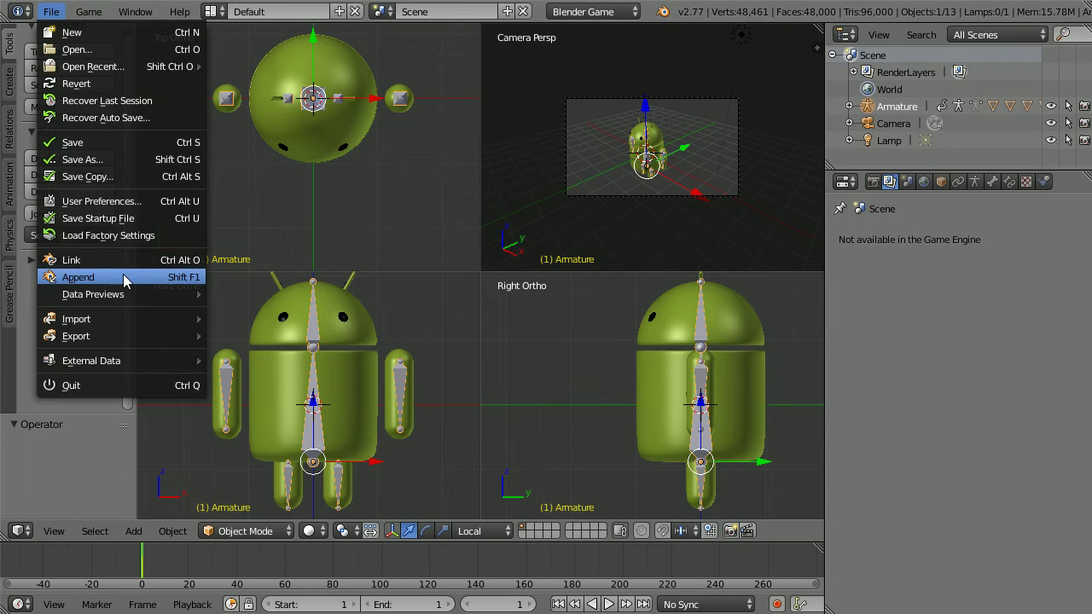
{"action": "left_click", "coordinate": [65, 277]}
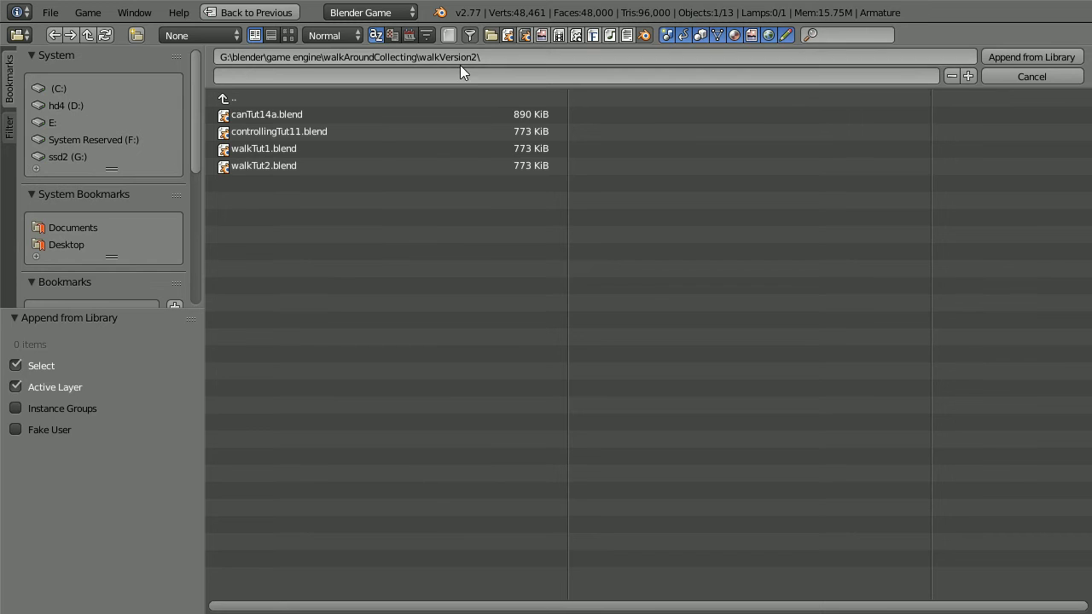
{"action": "left_click", "coordinate": [283, 117]}
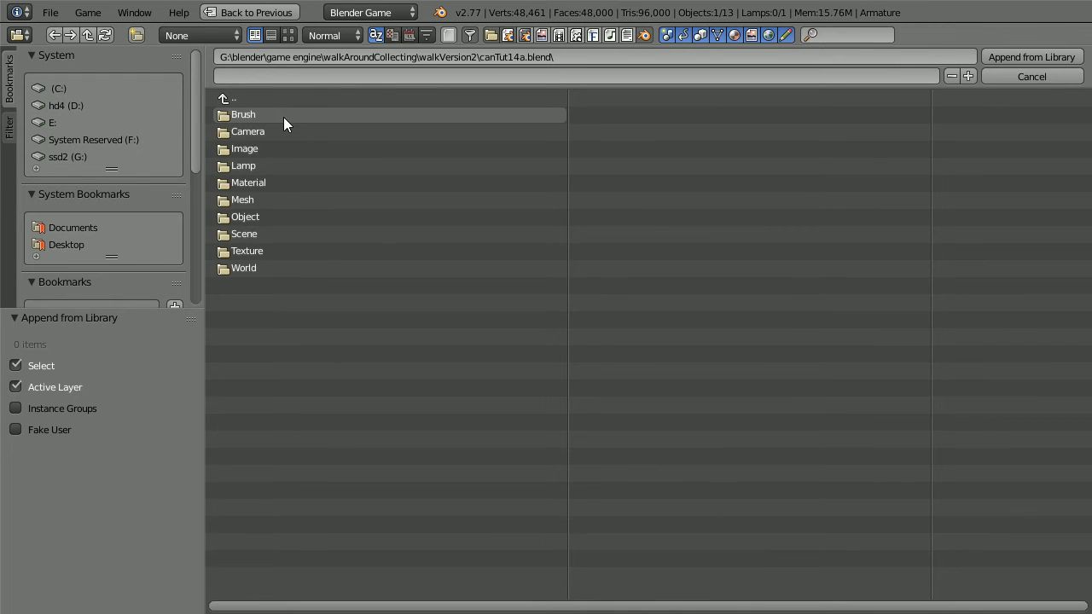
{"action": "left_click", "coordinate": [255, 217]}
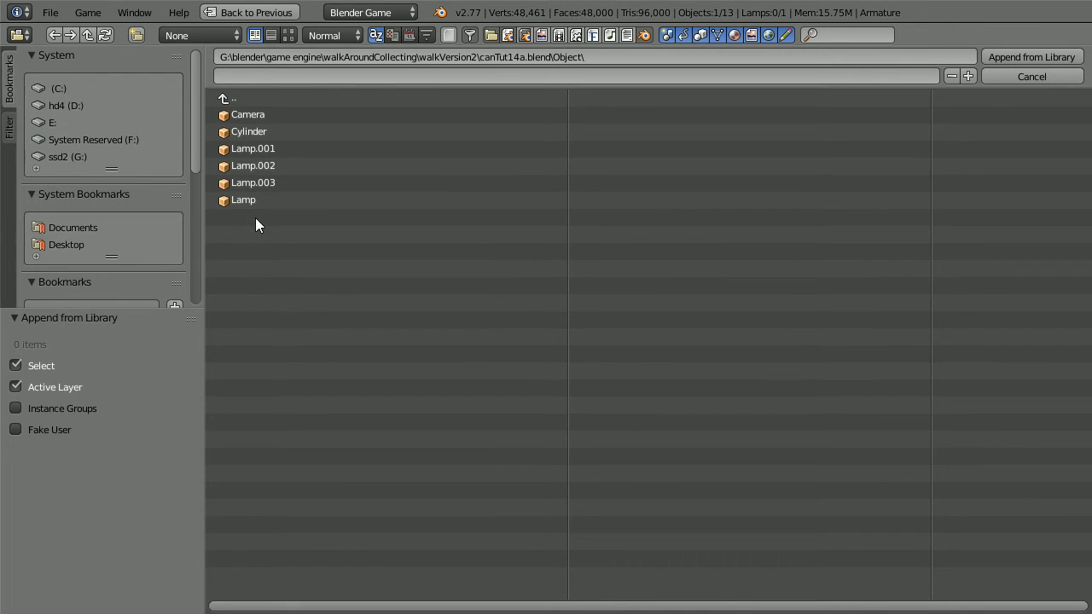
{"action": "left_click", "coordinate": [249, 132]}
{"action": "left_click", "coordinate": [1002, 54]}
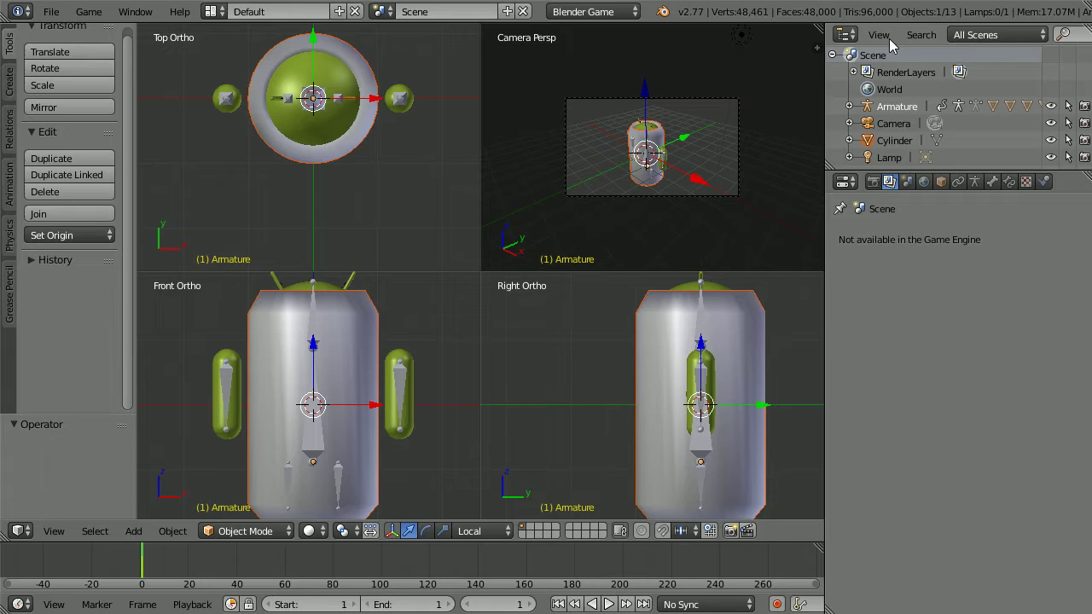
Move the appended cylinder to Y location -9 and Z location 1.8
{"action": "left_click", "coordinate": [940, 183]}
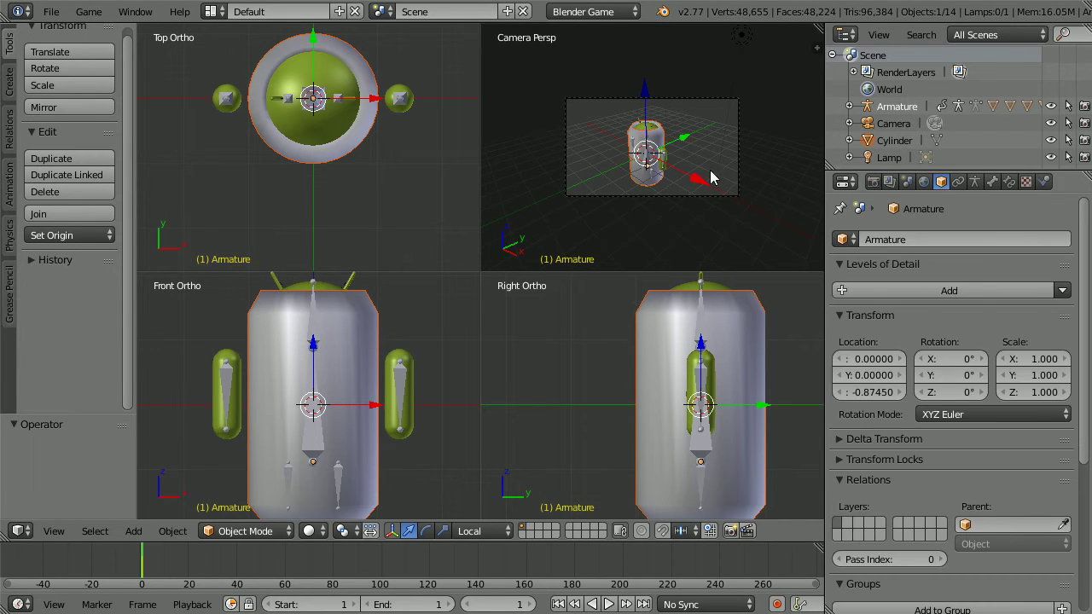
{"action": "right_click", "coordinate": [339, 151]}
{"action": "left_click", "coordinate": [870, 377]}
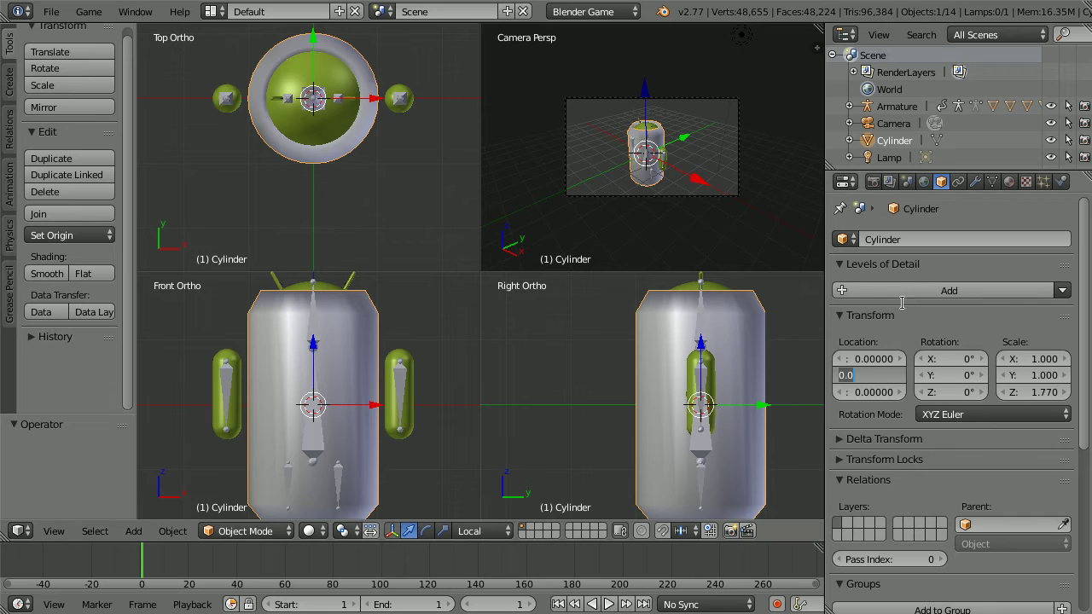
{"action": "type", "text": "-9"}
{"action": "key", "text": "Tab"}
{"action": "type", "text": "1"}
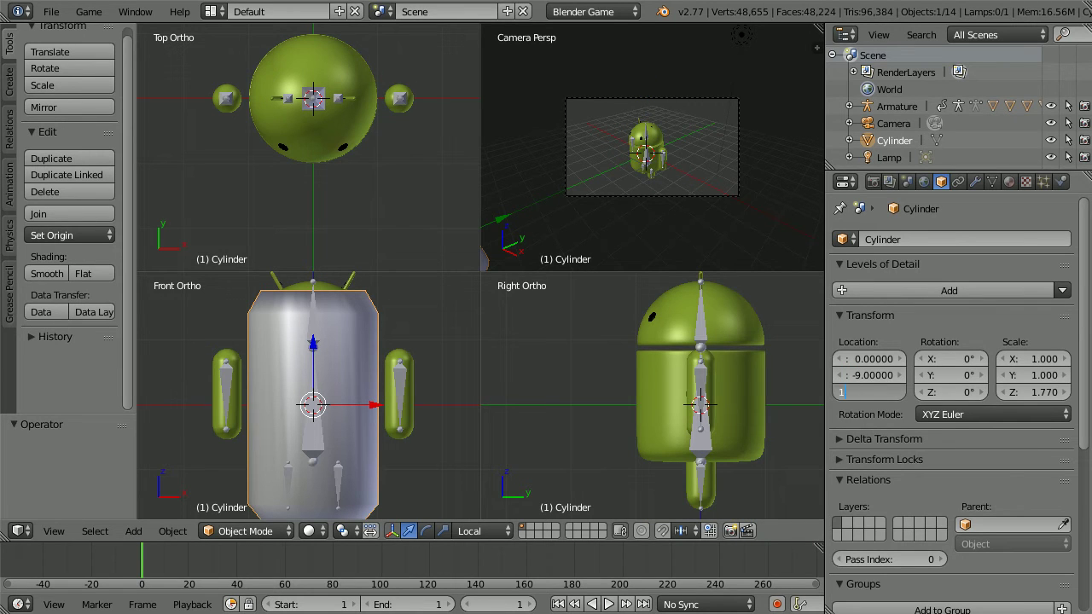
{"action": "type", "text": ".8"}
{"action": "key", "text": "Return"}
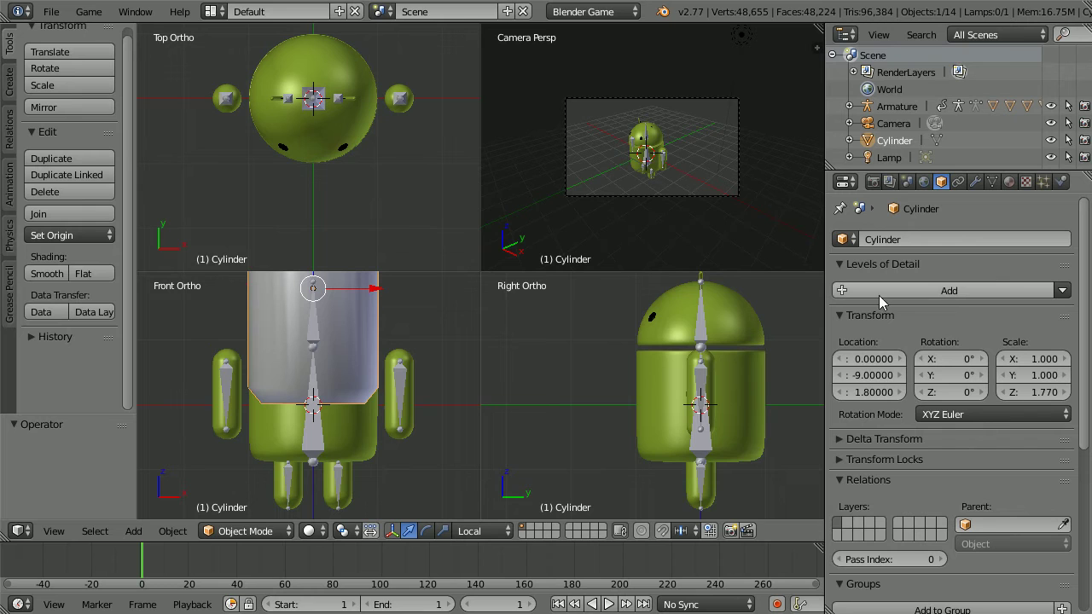
{"action": "scroll", "coordinate": [663, 337], "scroll_direction": "down", "scroll_amount": 6}
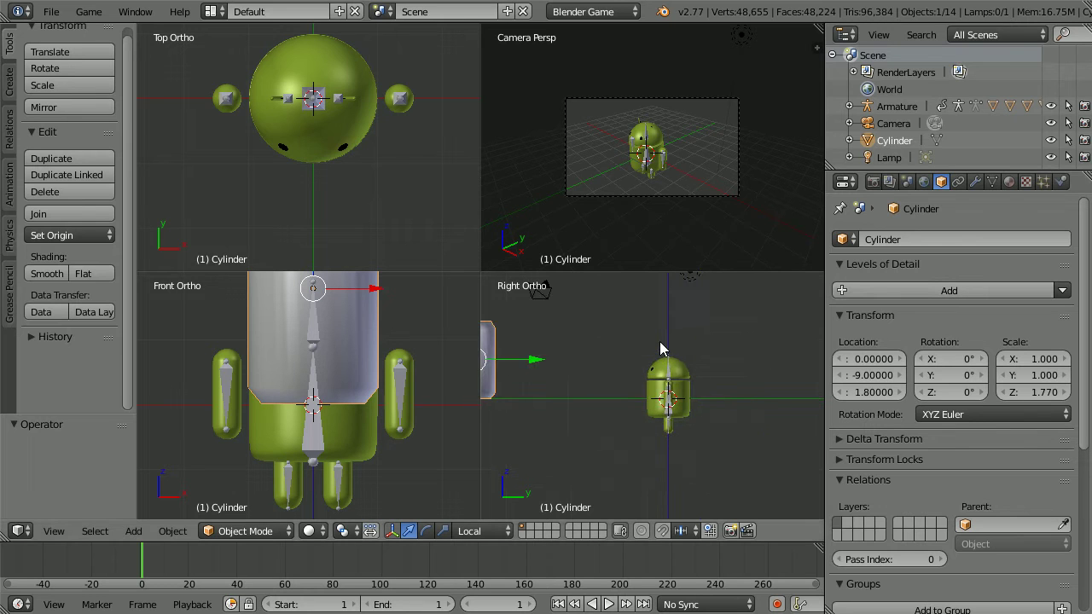
Rename the cylinder object as coke
{"action": "left_click", "coordinate": [902, 240]}
{"action": "type", "text": "c"}
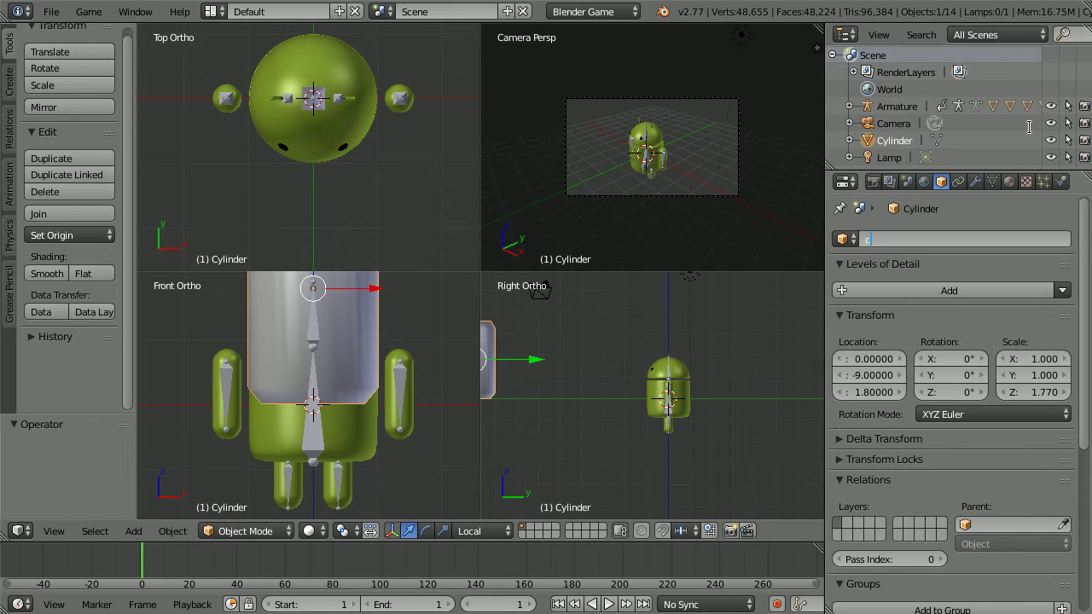
{"action": "type", "text": "oke"}
{"action": "key", "text": "Return"}
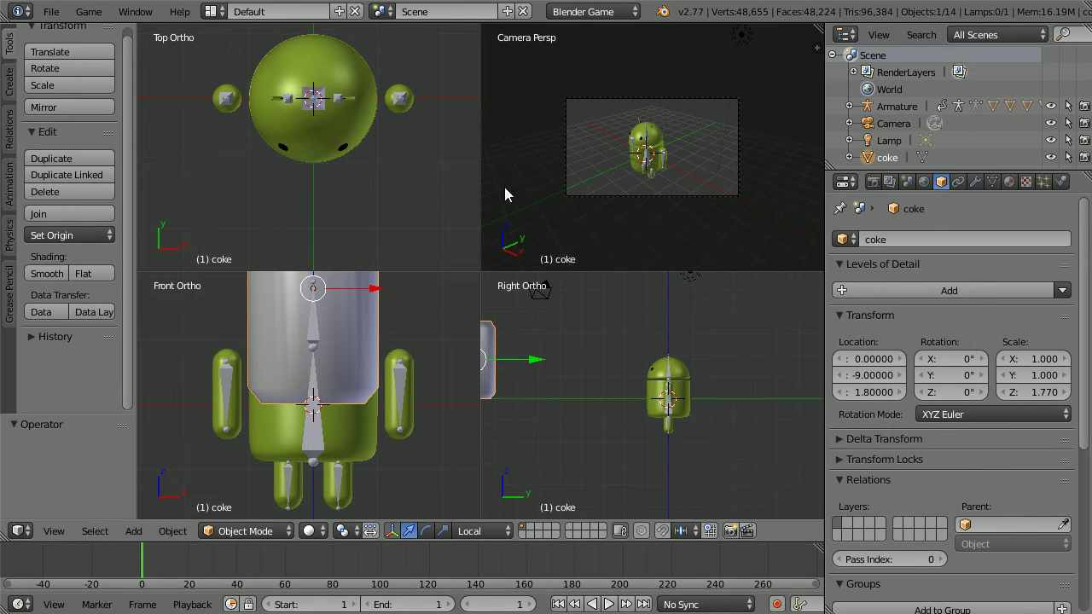
Select the armature and set its Z location to 0.75
{"action": "right_click", "coordinate": [320, 454]}
{"action": "right_click", "coordinate": [315, 453]}
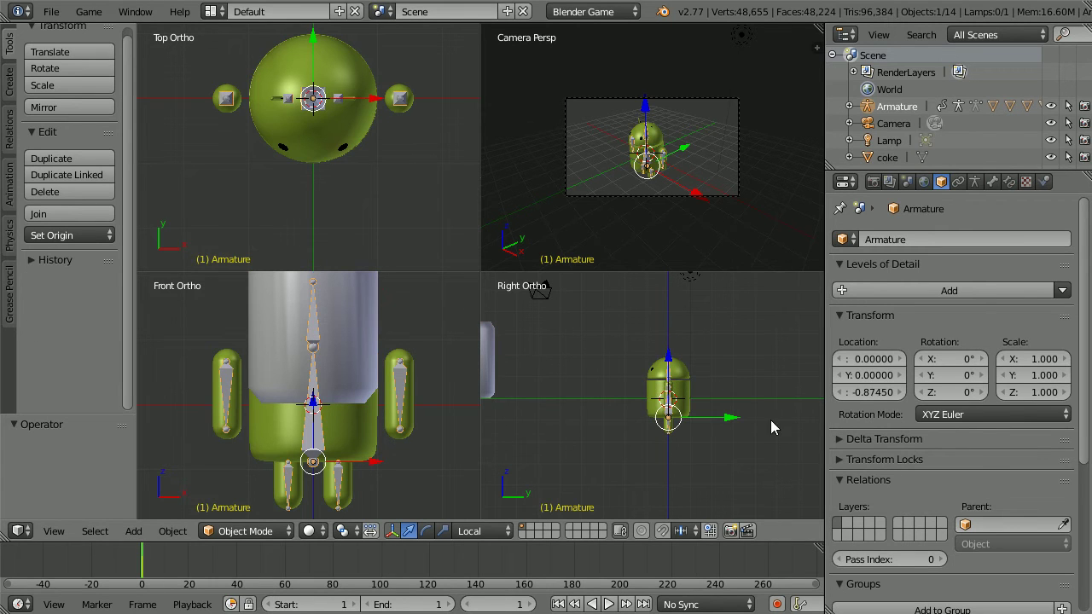
{"action": "left_click", "coordinate": [863, 393]}
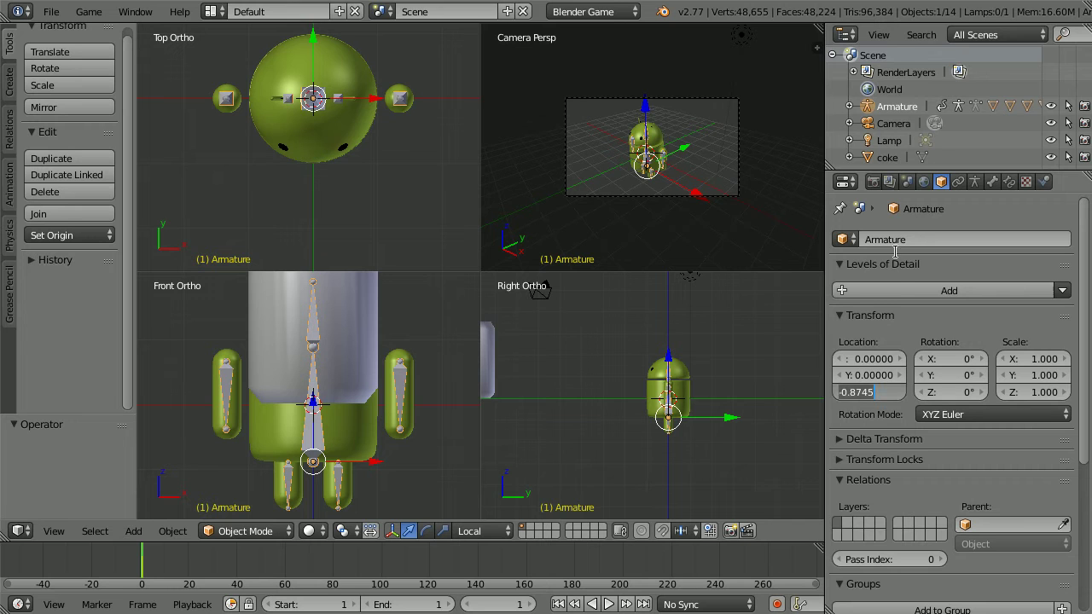
{"action": "key", "text": "BackSpace"}
{"action": "type", "text": ".75"}
{"action": "key", "text": "Return"}
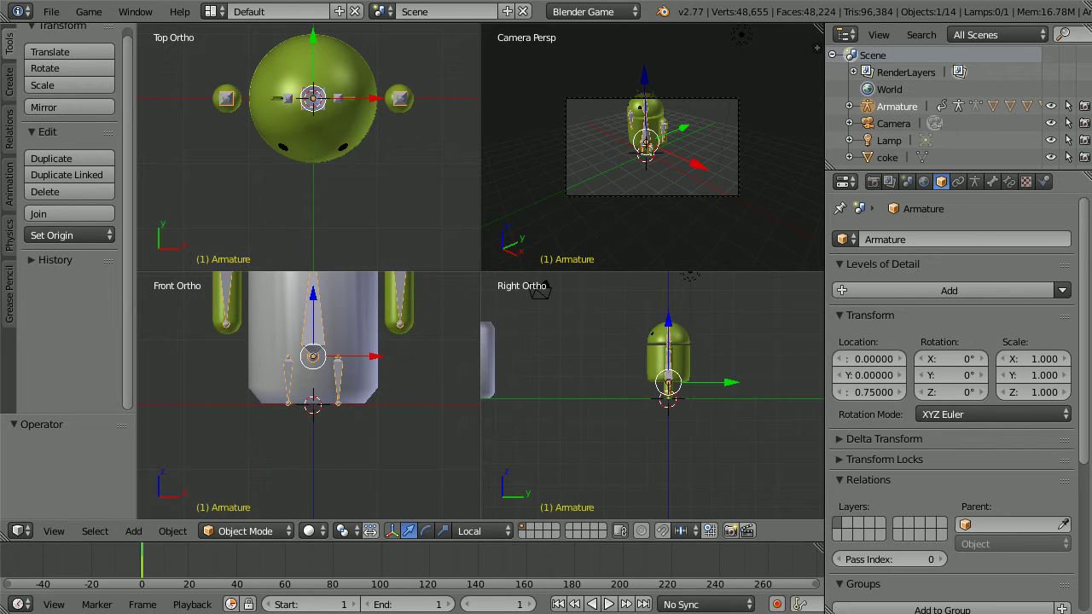
Switch to the Game Logic screen layout and set the viewport shading to Texture
{"action": "left_click", "coordinate": [212, 12]}
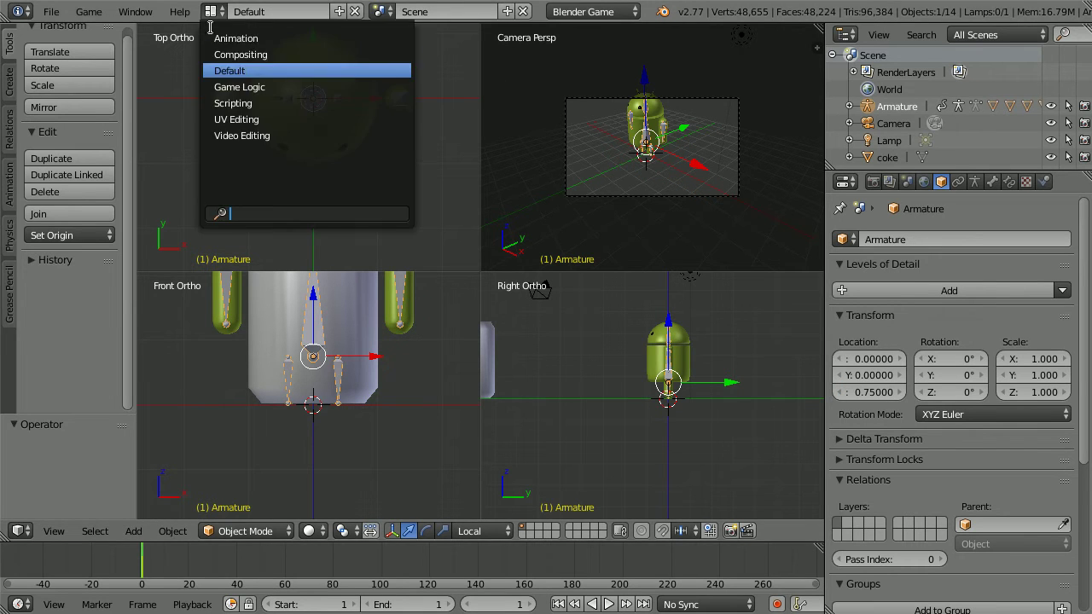
{"action": "left_click", "coordinate": [214, 87]}
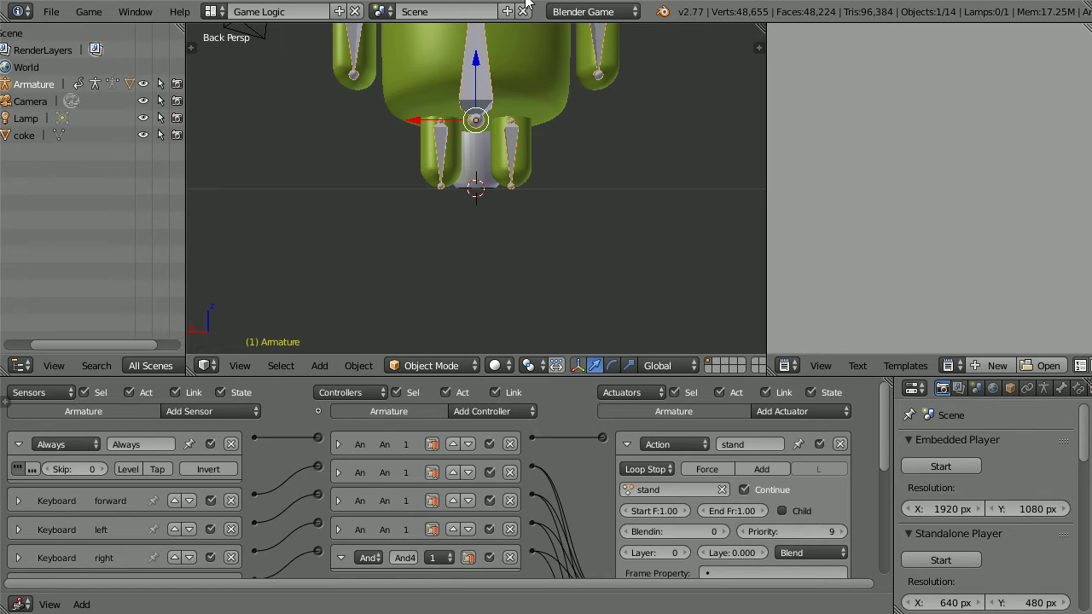
{"action": "left_click", "coordinate": [498, 366]}
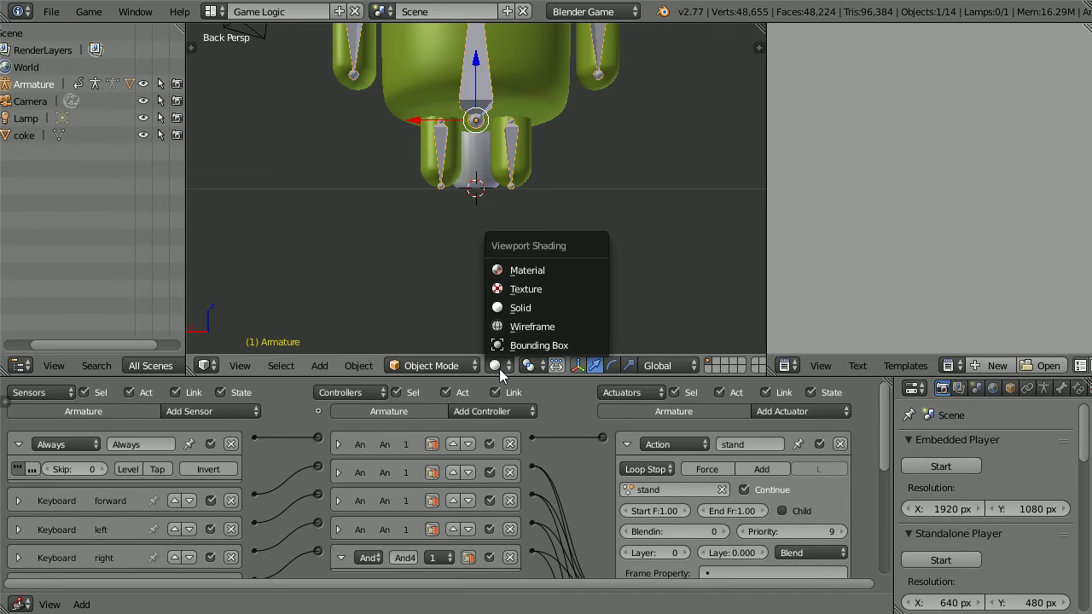
{"action": "left_click", "coordinate": [564, 291]}
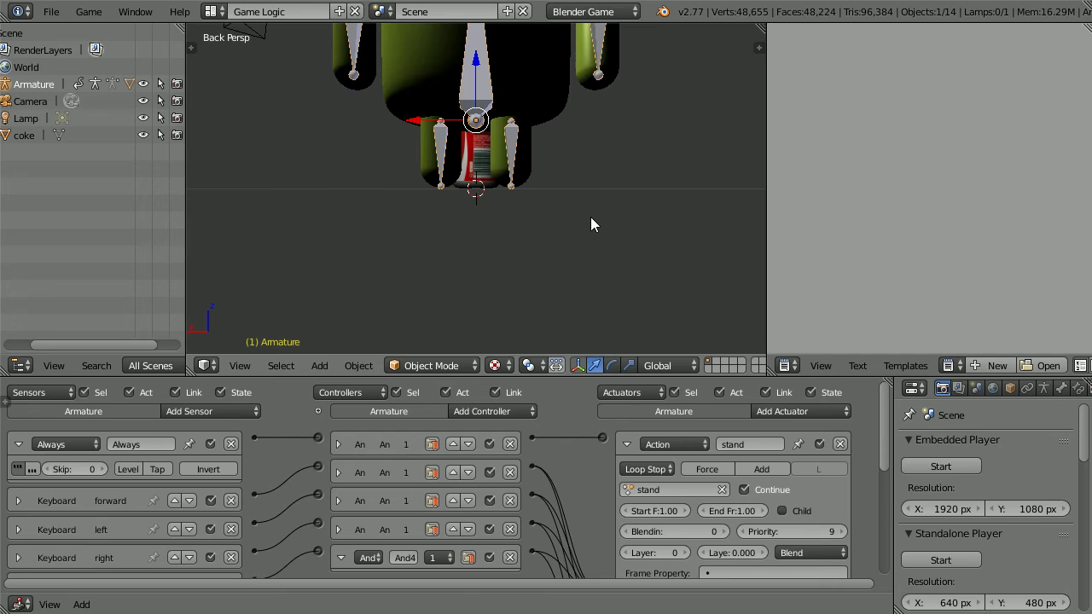
Run the game in the viewport, walk the character forward to the can, and stop the game
{"action": "key", "text": "KP_Decimal"}
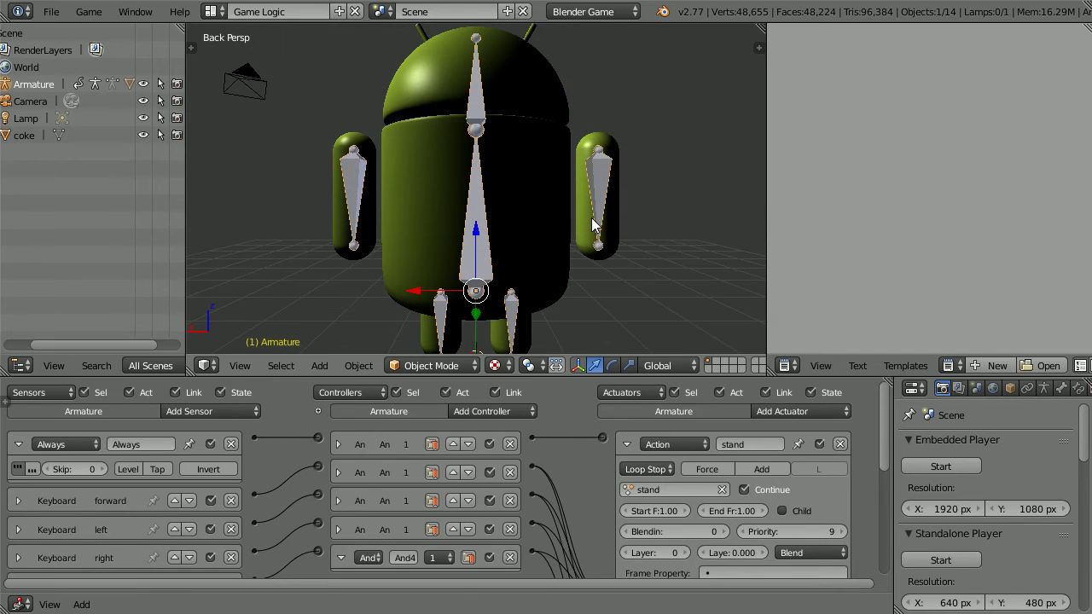
{"action": "scroll", "coordinate": [594, 226], "scroll_direction": "down", "scroll_amount": 1}
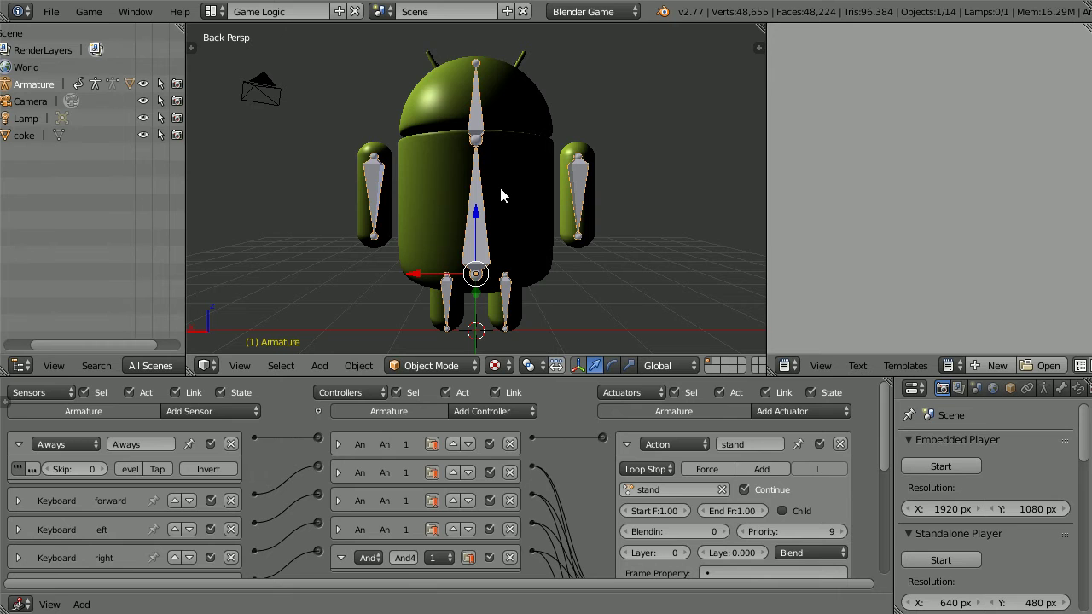
{"action": "key", "text": "p"}
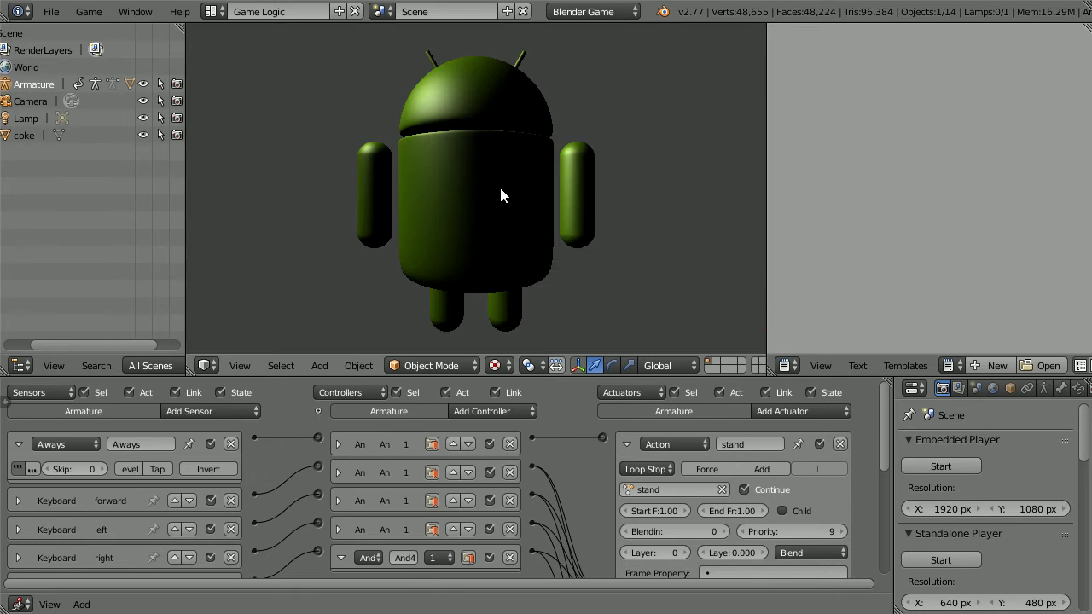
{"action": "key", "text": "Up"}
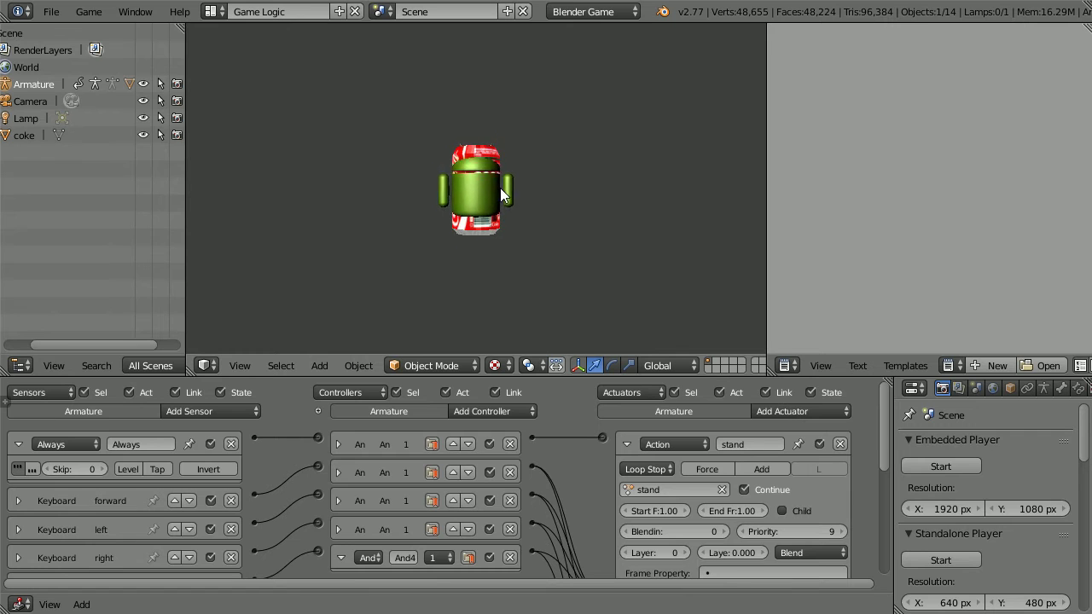
{"action": "key", "text": "Escape"}
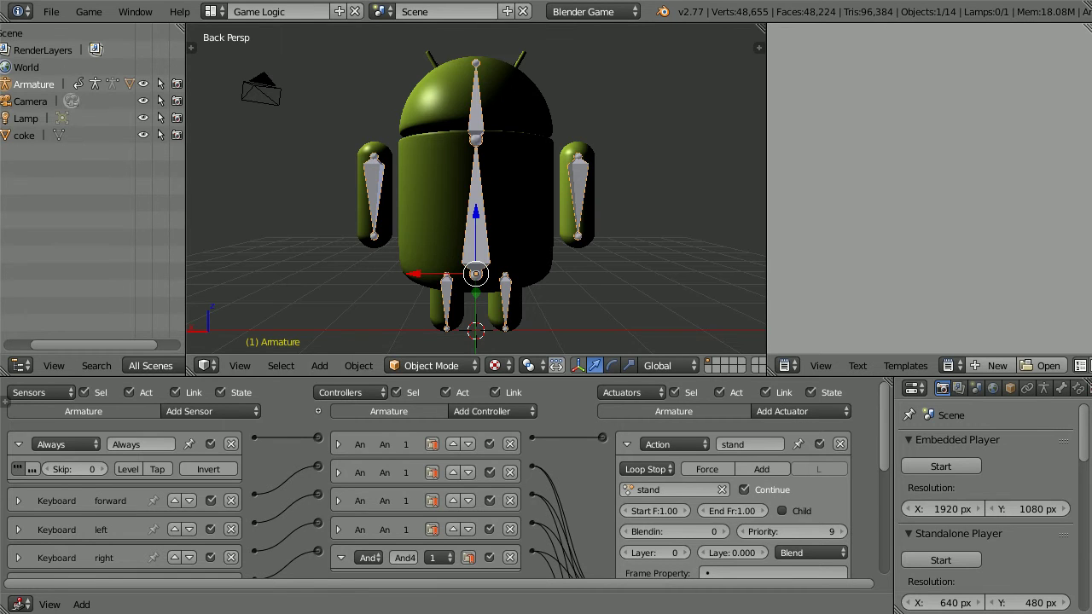
Select the coke can and add a Near sensor to it
{"action": "middle_click_drag", "start_coordinate": [259, 185], "coordinate": [353, 196]}
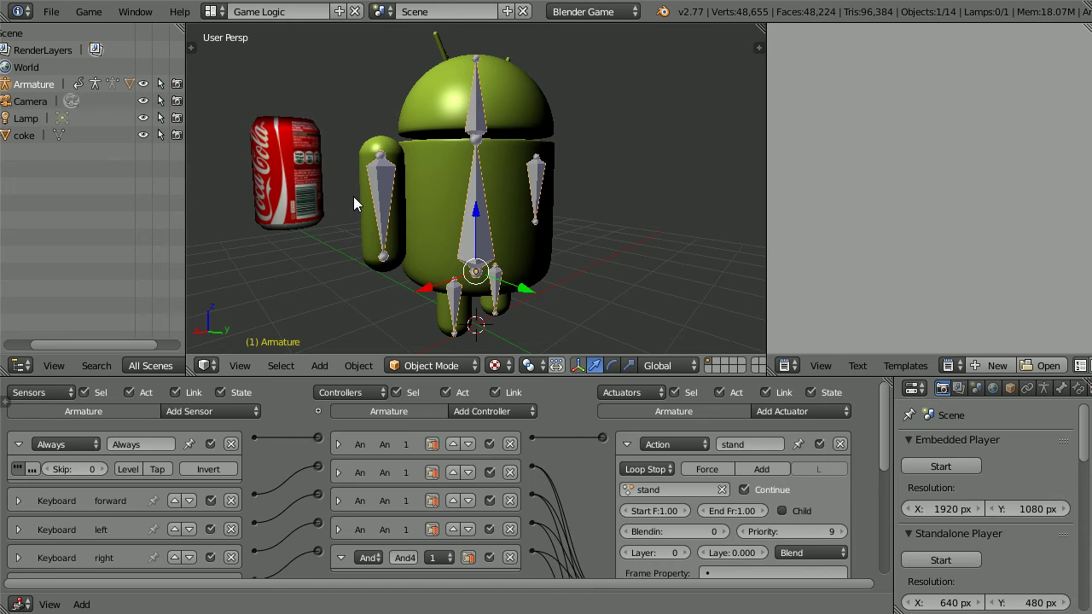
{"action": "right_click", "coordinate": [301, 174]}
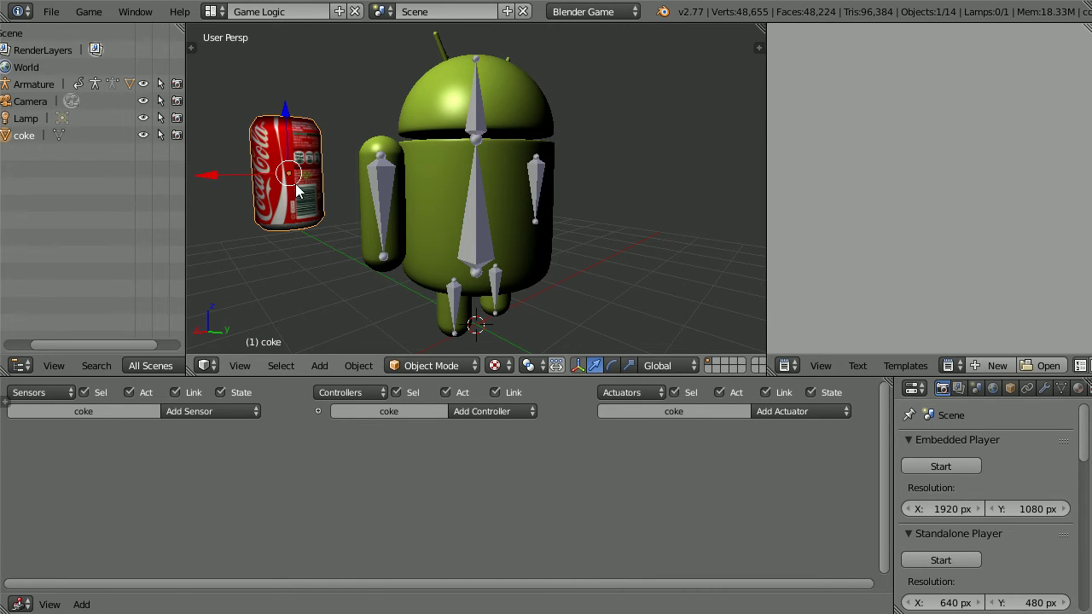
{"action": "left_click", "coordinate": [220, 410]}
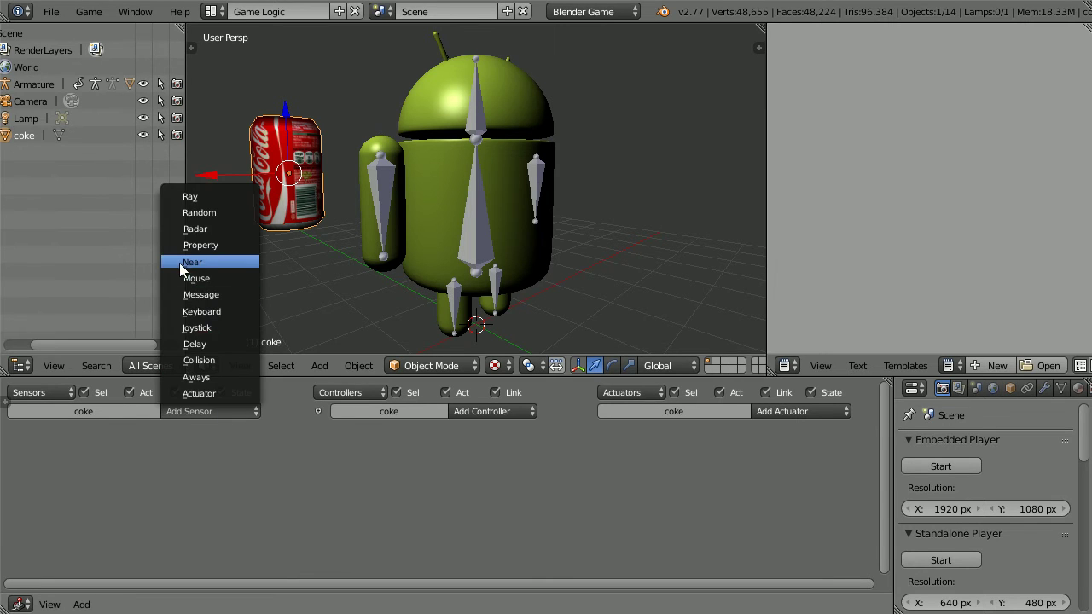
{"action": "left_click", "coordinate": [234, 262]}
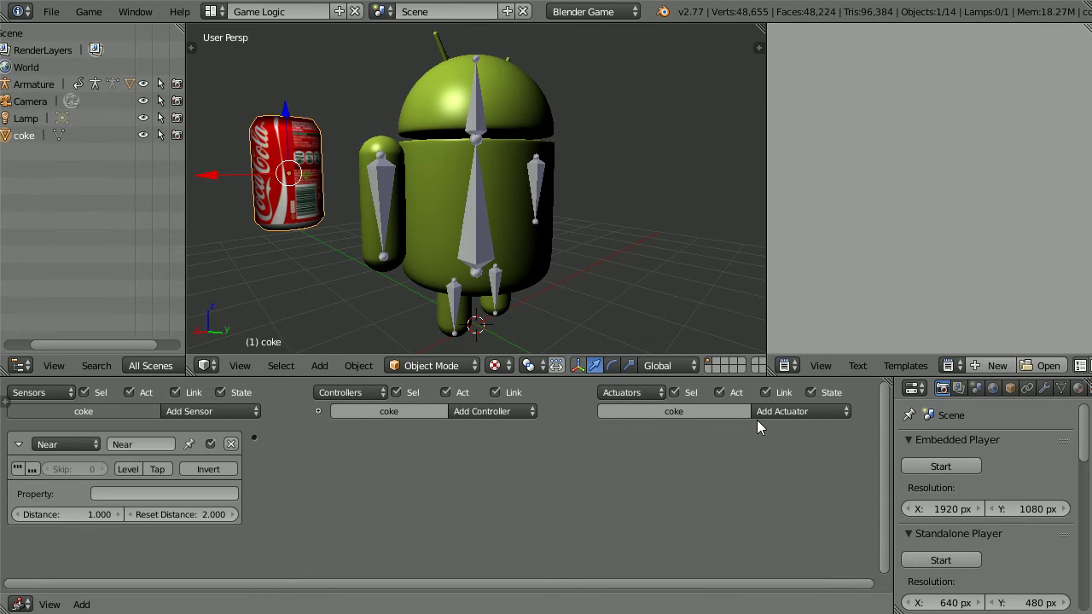
Add an Edit Object actuator set to End Object to the can and link the Near sensor to it
{"action": "left_click", "coordinate": [776, 411]}
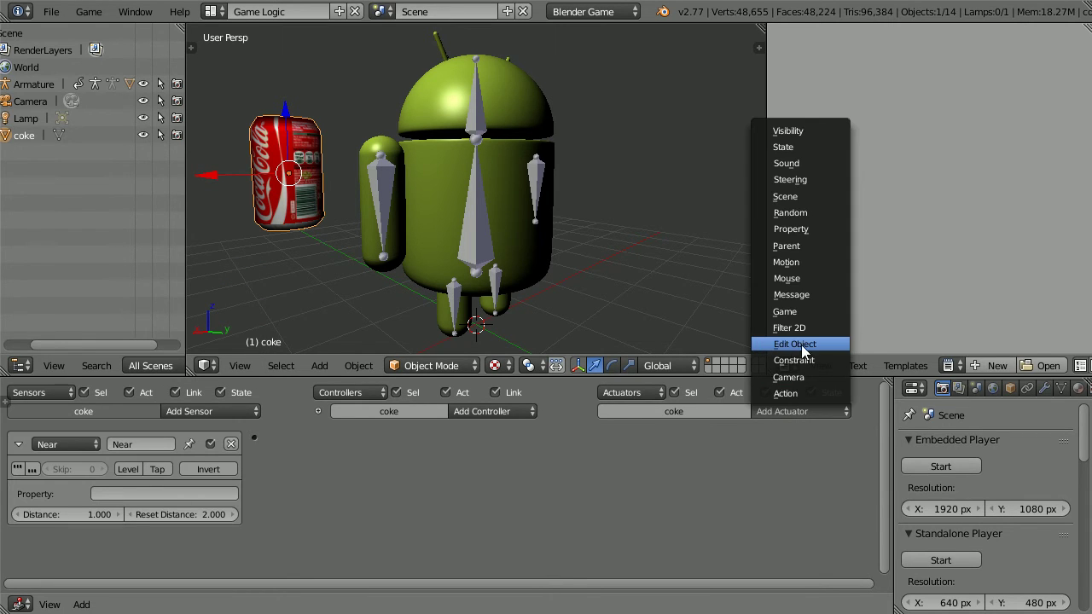
{"action": "left_click", "coordinate": [829, 346]}
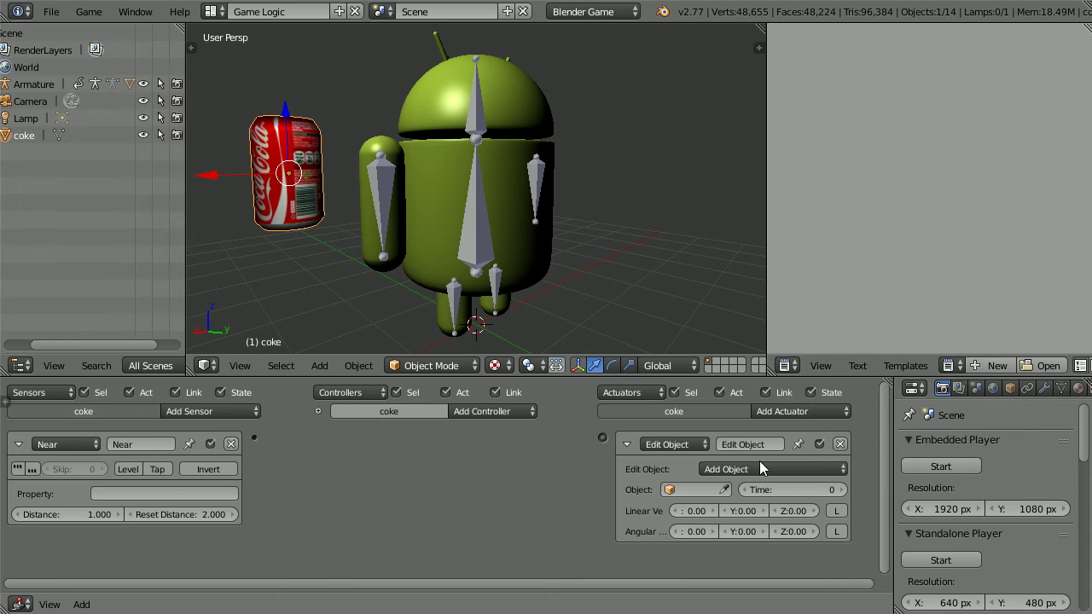
{"action": "left_click", "coordinate": [764, 470]}
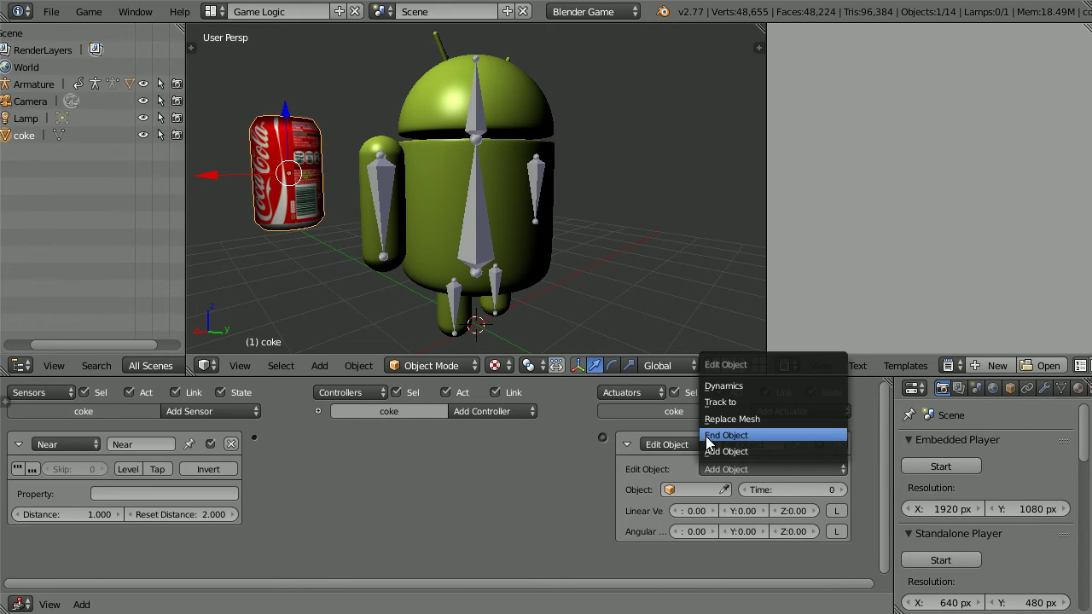
{"action": "left_click", "coordinate": [783, 435]}
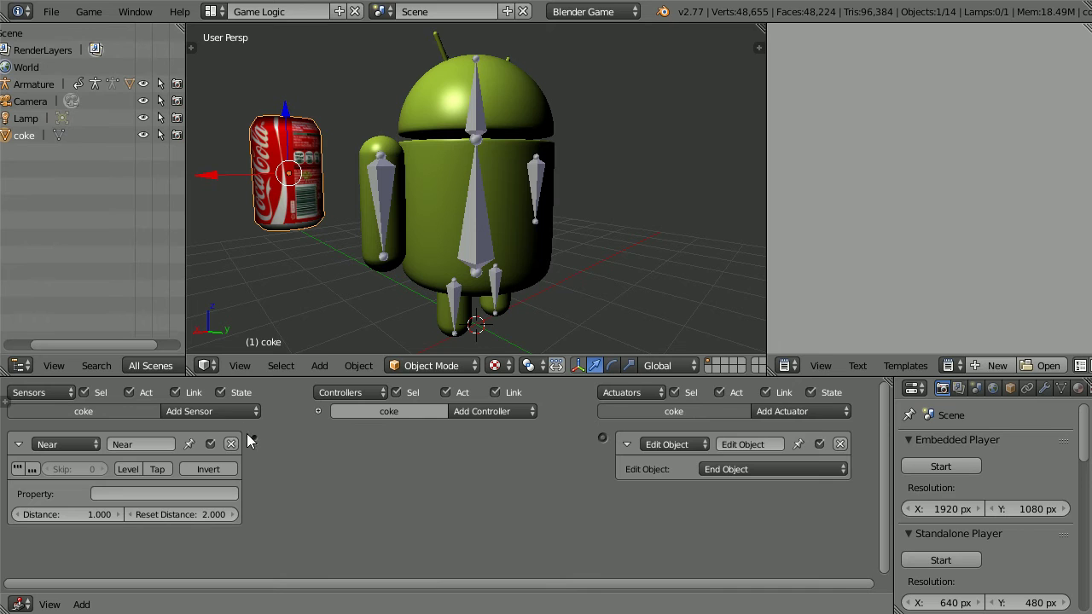
{"action": "left_click_drag", "start_coordinate": [255, 437], "coordinate": [602, 437]}
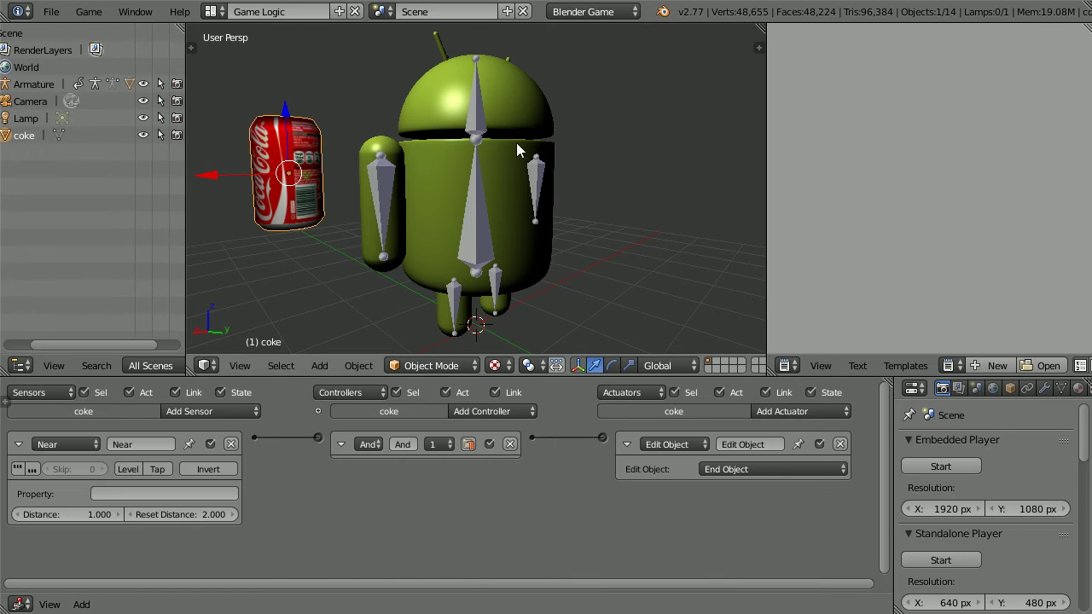
Enable Actor in the physics settings of the Android's body, and briefly run the game to test it
{"action": "right_click", "coordinate": [433, 179]}
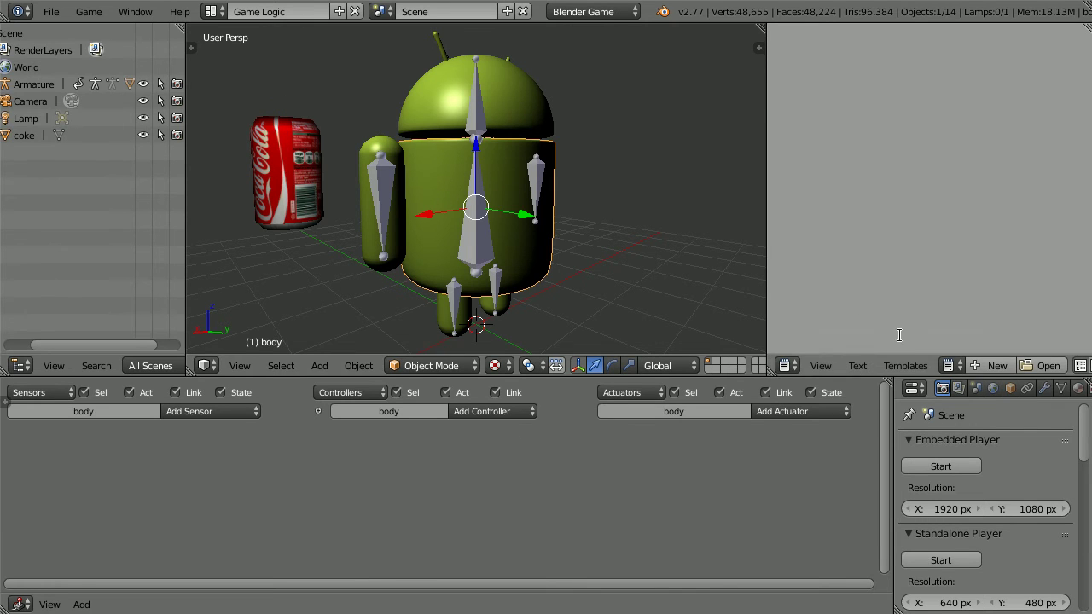
{"action": "middle_click_drag", "start_coordinate": [979, 387], "coordinate": [921, 401]}
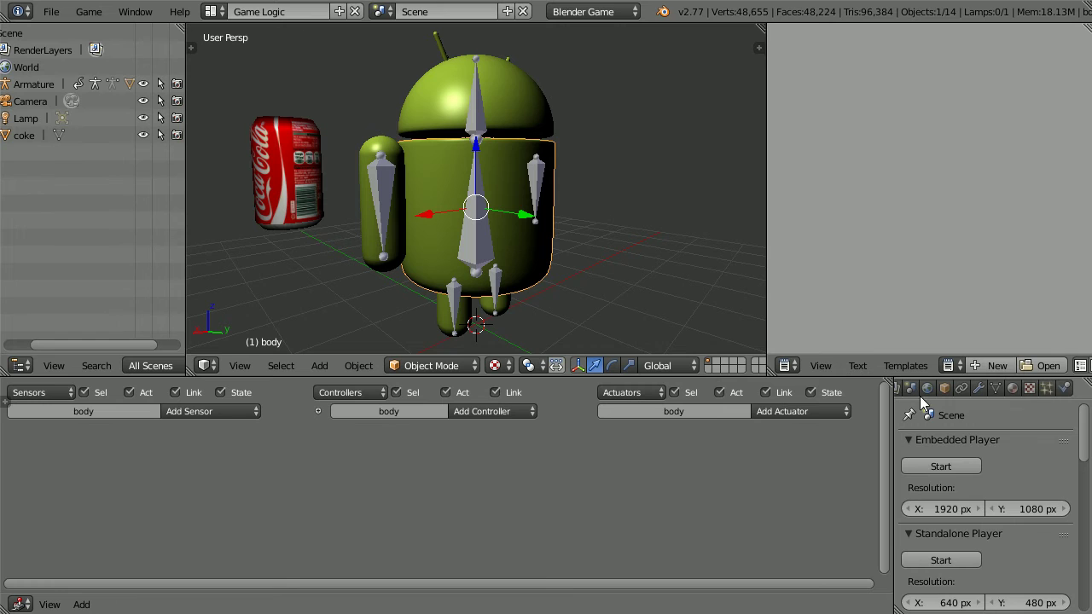
{"action": "left_click", "coordinate": [1064, 388]}
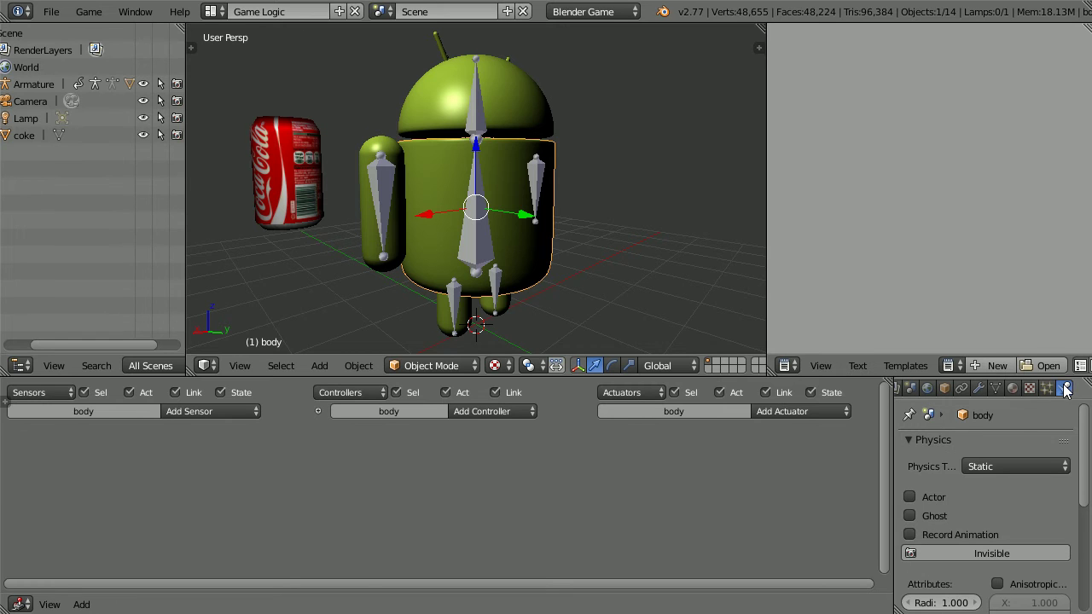
{"action": "left_click", "coordinate": [910, 496]}
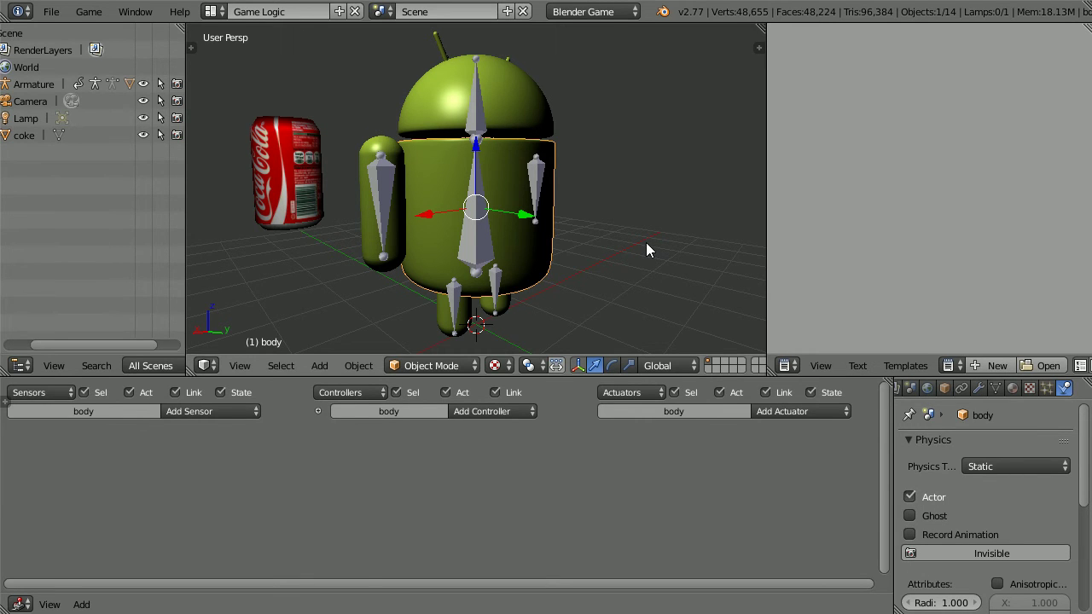
{"action": "key", "text": "p"}
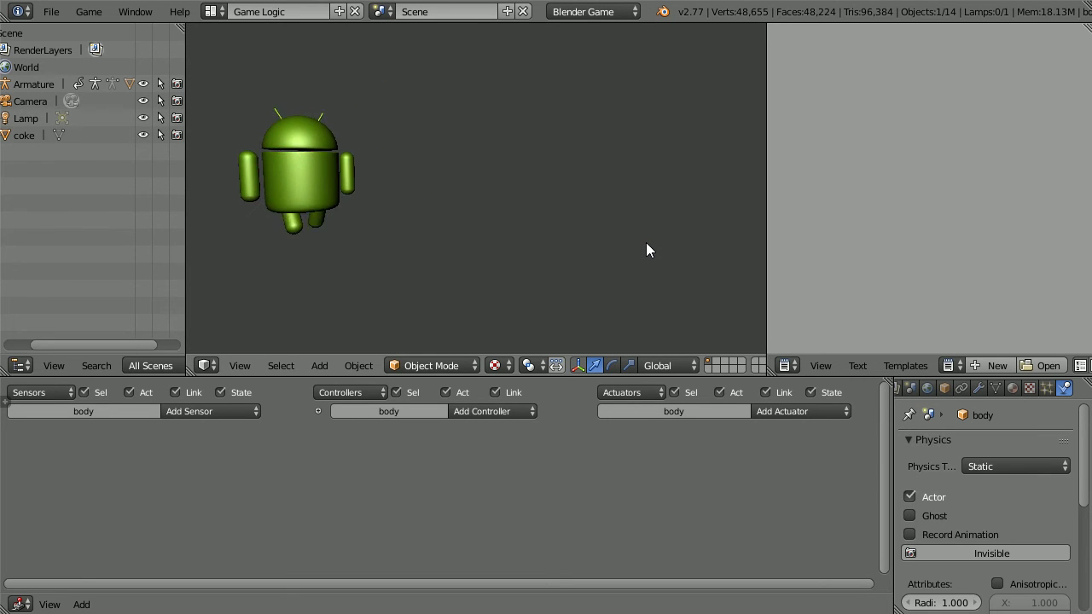
{"action": "key", "text": "Escape"}
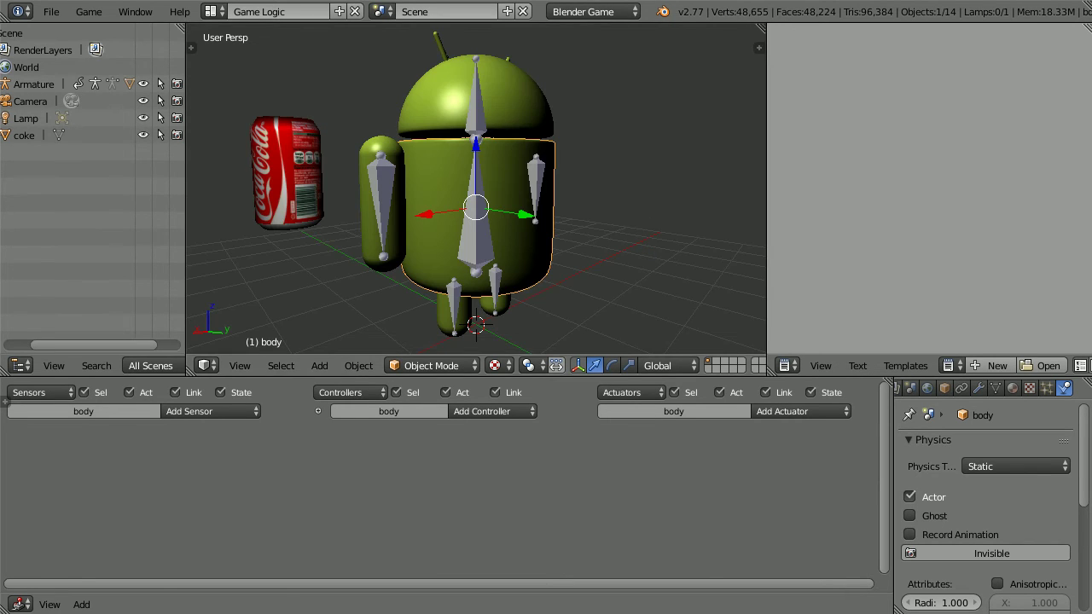
Add a Message actuator with the subject collected to the coke can and link the Near sensor to it
{"action": "right_click", "coordinate": [284, 170]}
{"action": "left_click", "coordinate": [780, 411]}
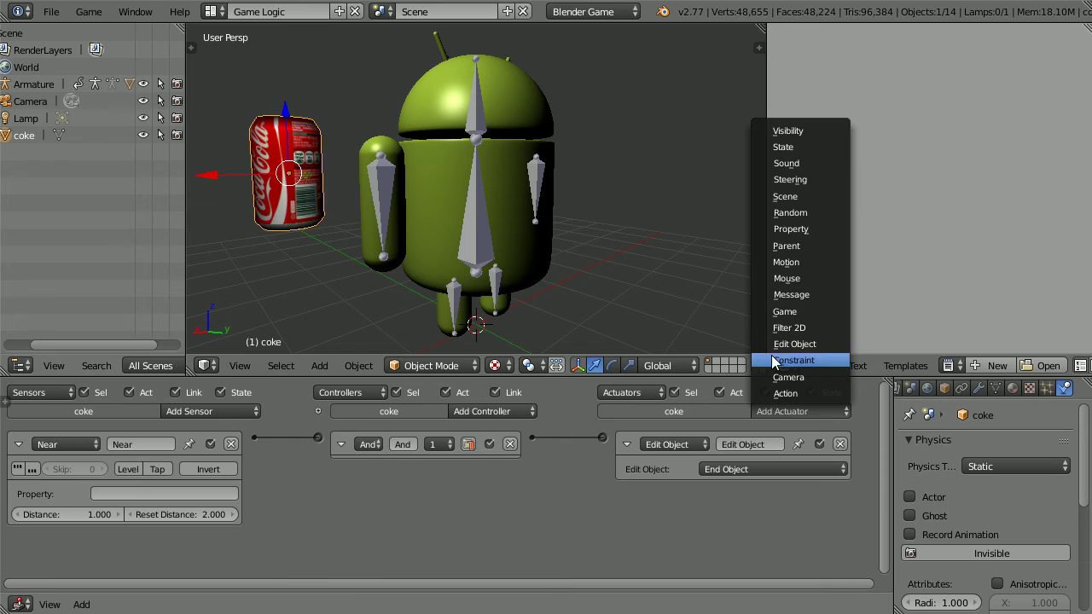
{"action": "left_click", "coordinate": [835, 295]}
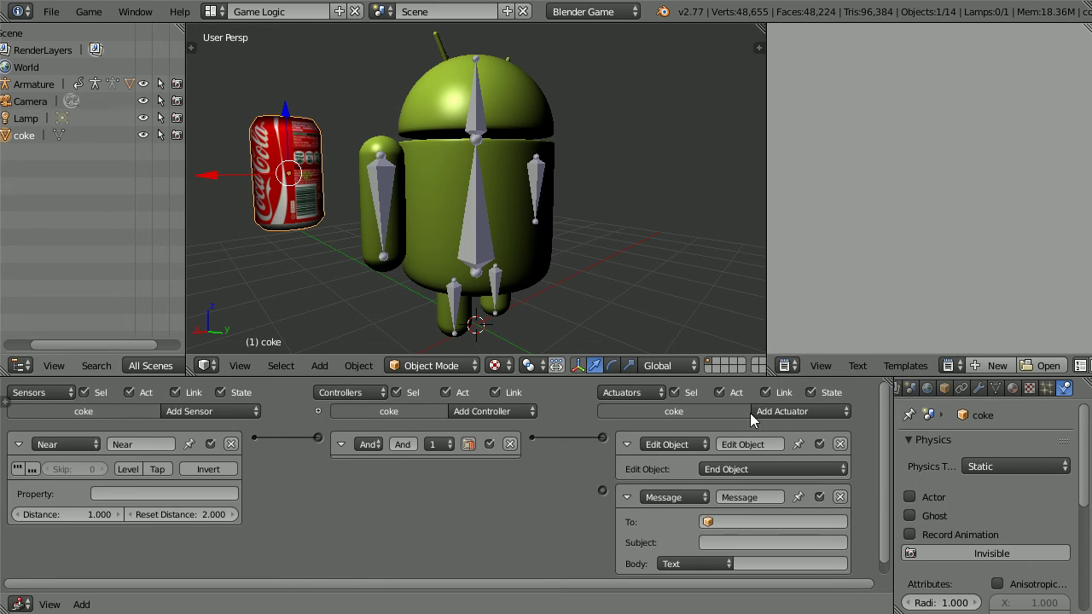
{"action": "left_click", "coordinate": [724, 540]}
{"action": "type", "text": "collected"}
{"action": "key", "text": "Return"}
{"action": "left_click_drag", "start_coordinate": [253, 435], "coordinate": [604, 491]}
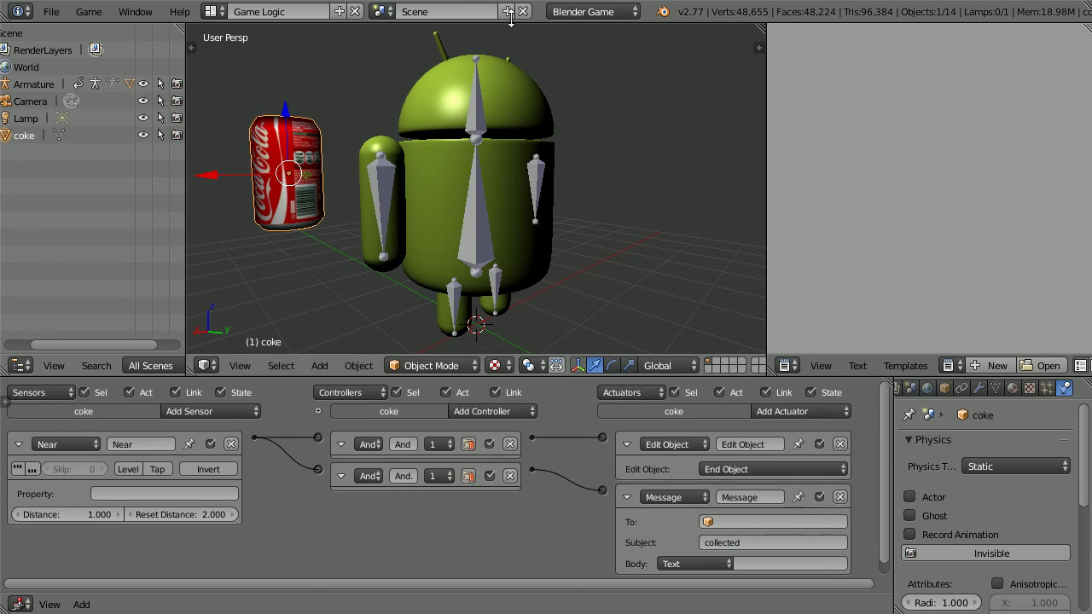
Add a Plain Axes empty, raise it to about mid-body height and move it along Y clear of the Android
{"action": "left_click", "coordinate": [317, 365]}
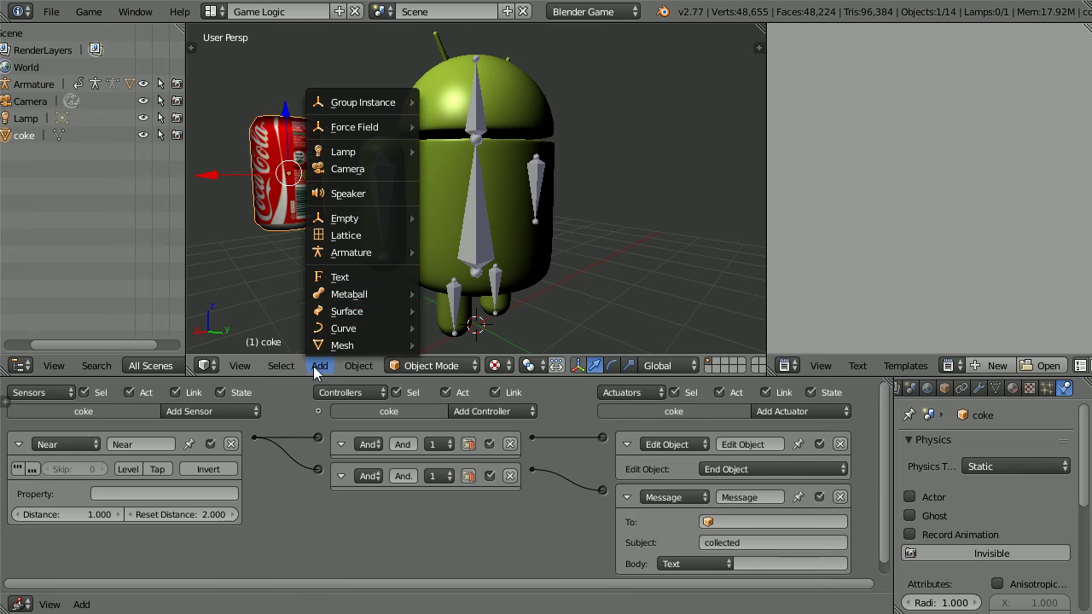
{"action": "mouse_move", "coordinate": [322, 225]}
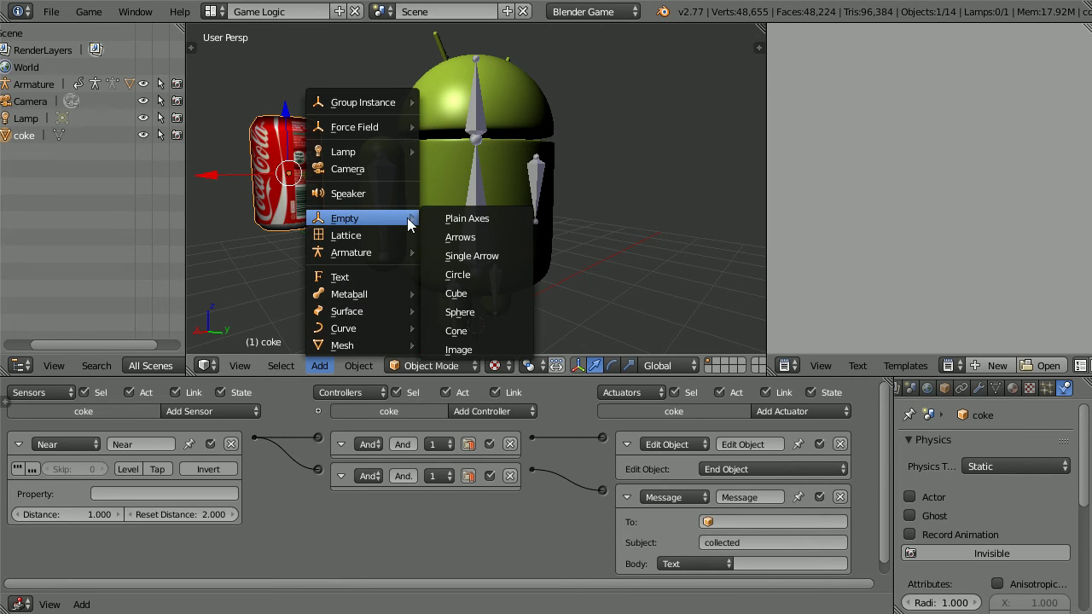
{"action": "left_click", "coordinate": [516, 219]}
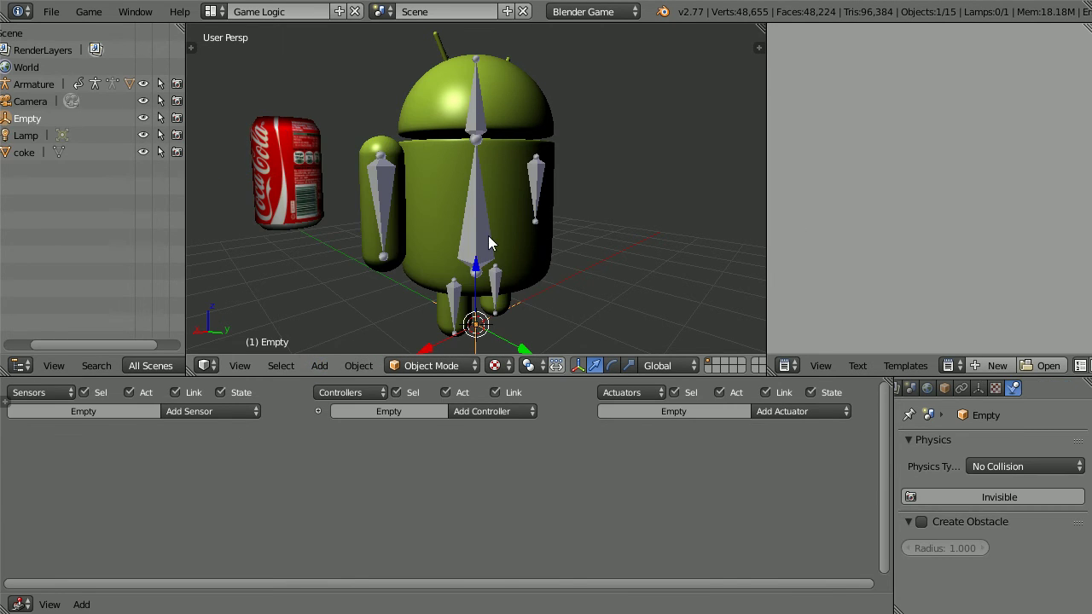
{"action": "left_click_drag", "start_coordinate": [476, 272], "coordinate": [464, 106]}
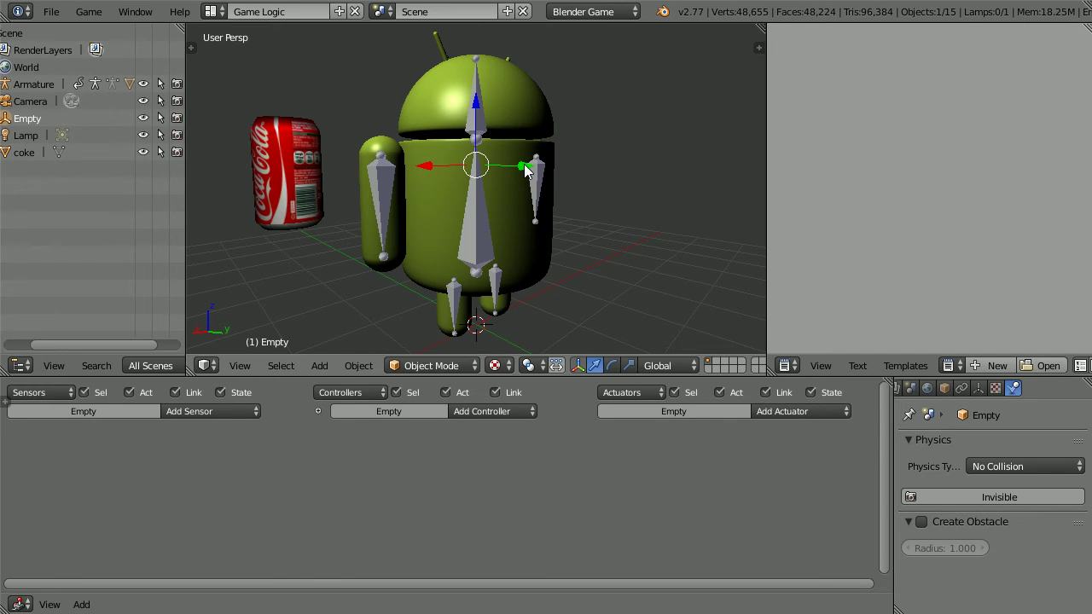
{"action": "left_click_drag", "start_coordinate": [525, 170], "coordinate": [718, 157]}
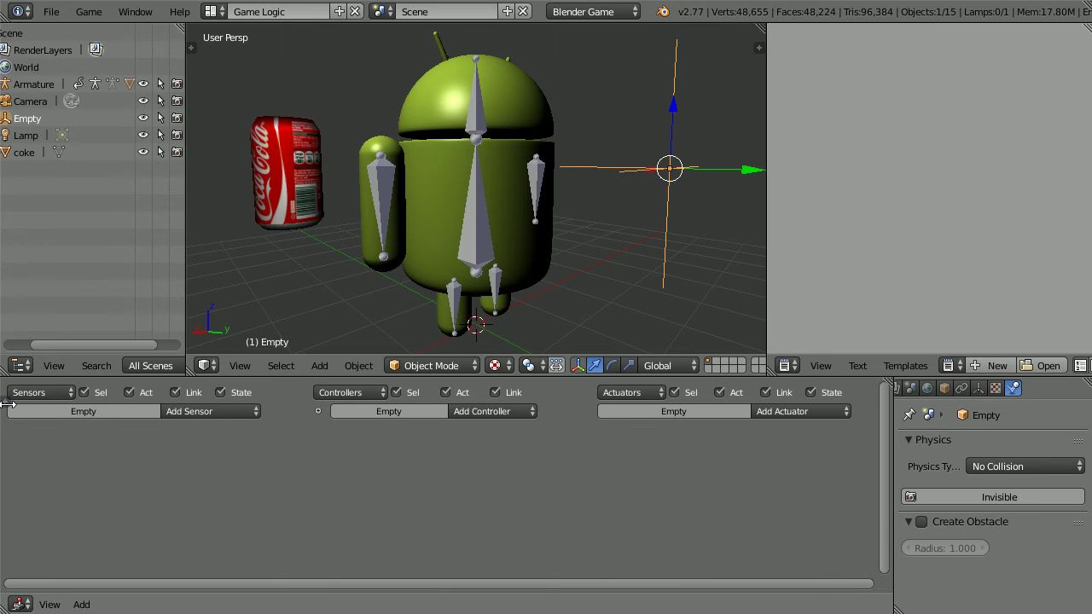
Add a game property named score to the empty and set its type to Integer
{"action": "left_click", "coordinate": [7, 404]}
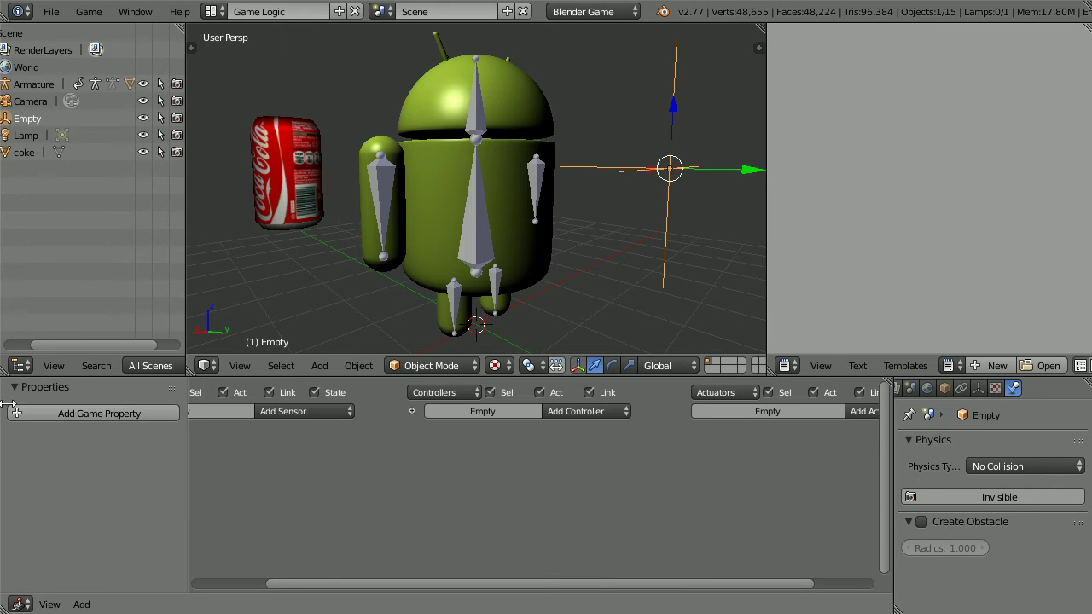
{"action": "left_click_drag", "start_coordinate": [187, 436], "coordinate": [234, 437]}
{"action": "left_click", "coordinate": [204, 417]}
{"action": "left_click", "coordinate": [27, 441]}
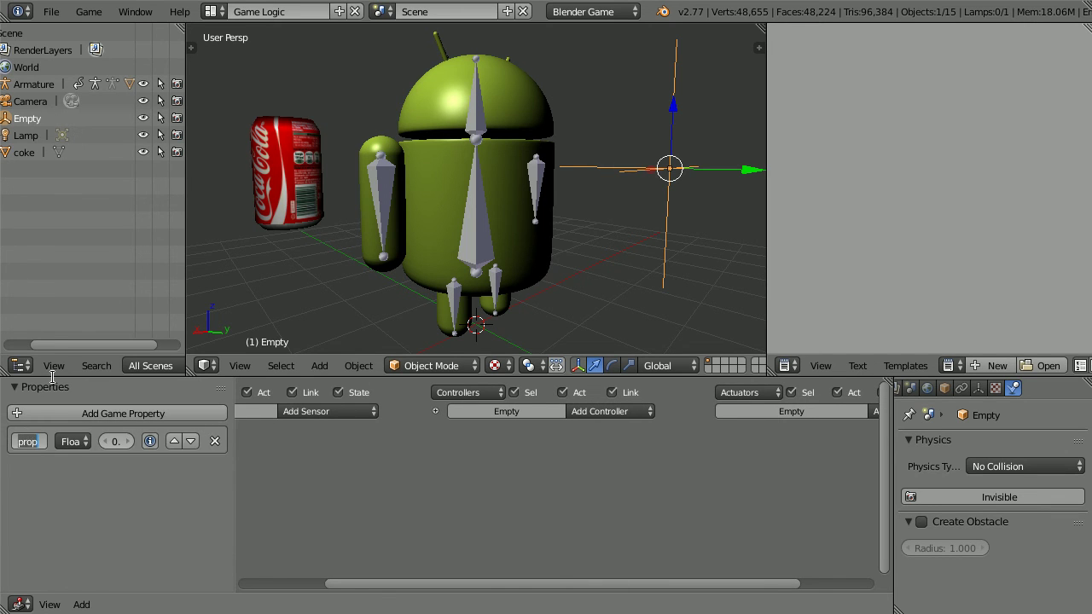
{"action": "type", "text": "score"}
{"action": "key", "text": "Return"}
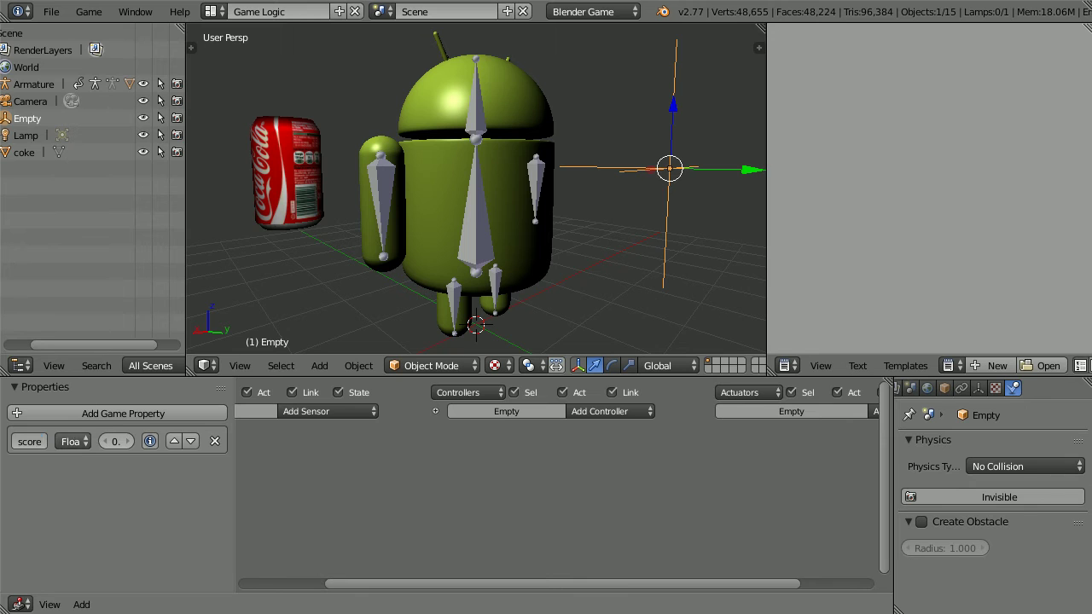
{"action": "left_click", "coordinate": [73, 442]}
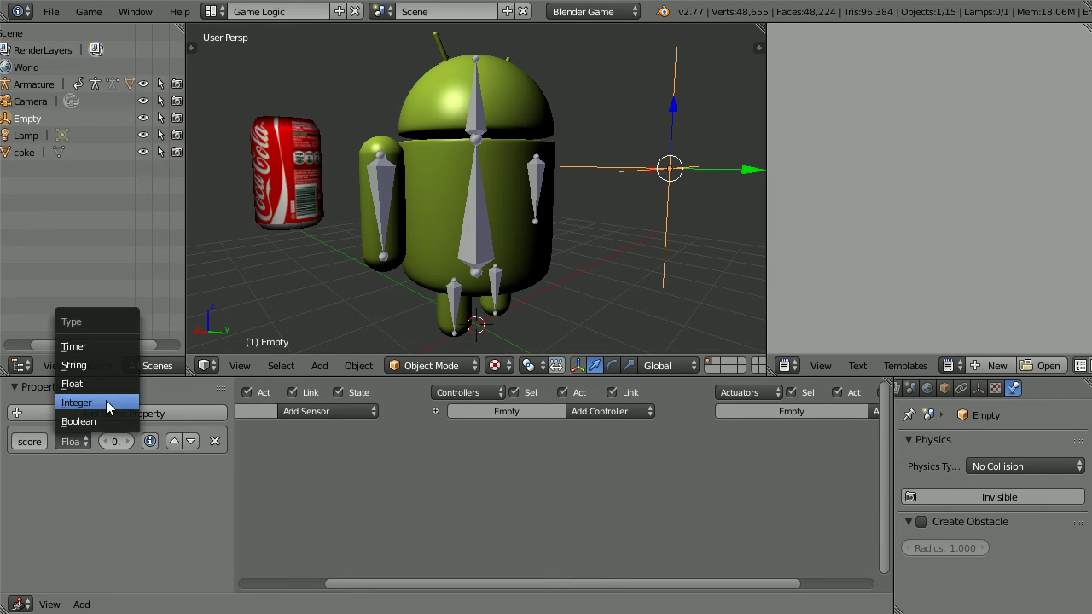
{"action": "left_click", "coordinate": [106, 401]}
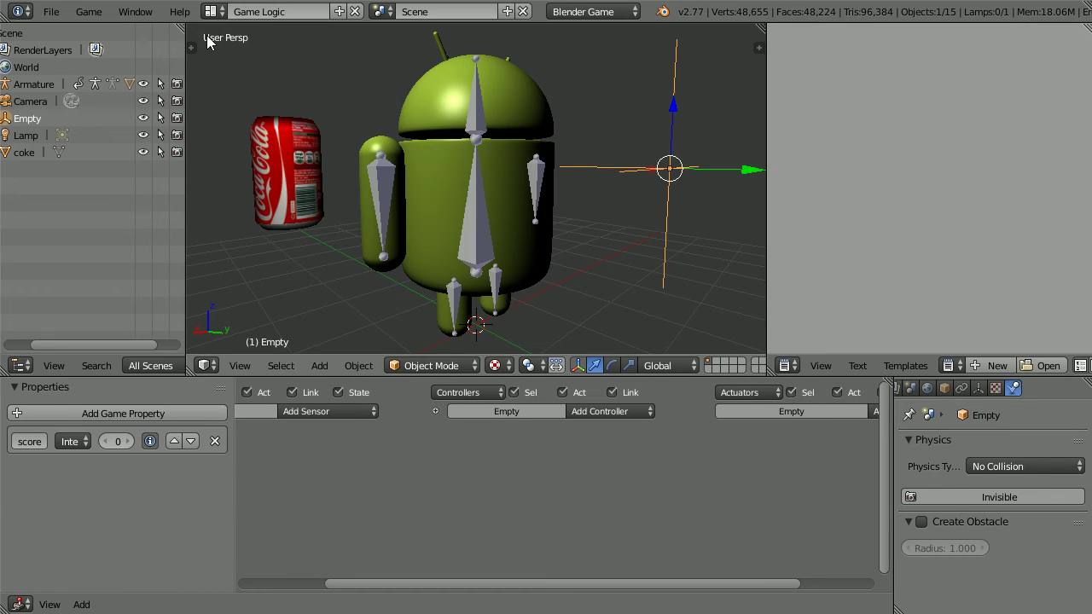
Enable Show Debug Properties for the game and hide the logic editor's game properties
{"action": "left_click", "coordinate": [91, 13]}
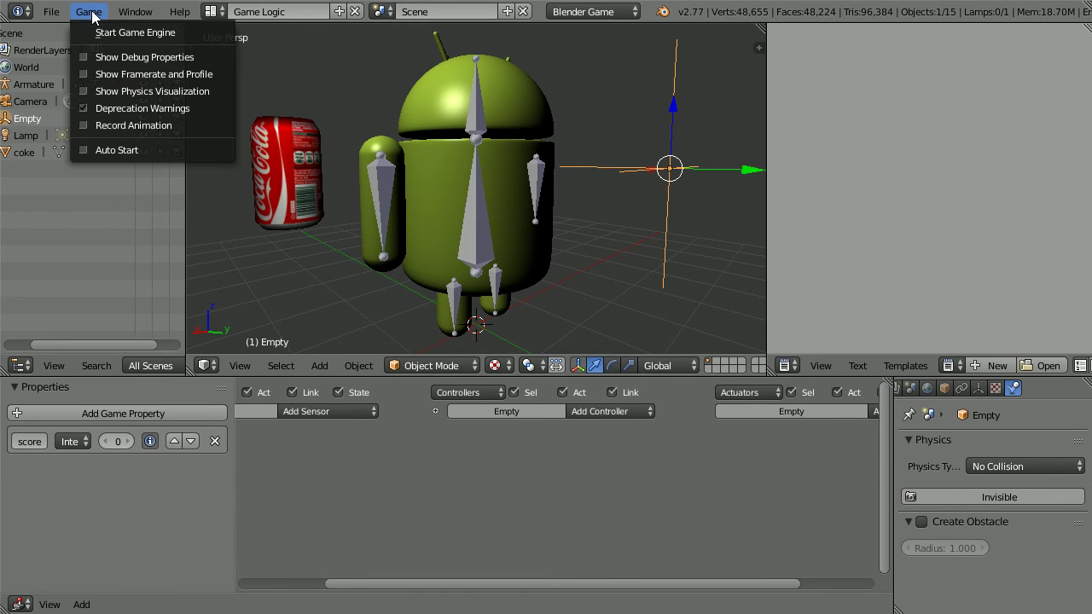
{"action": "left_click", "coordinate": [86, 60]}
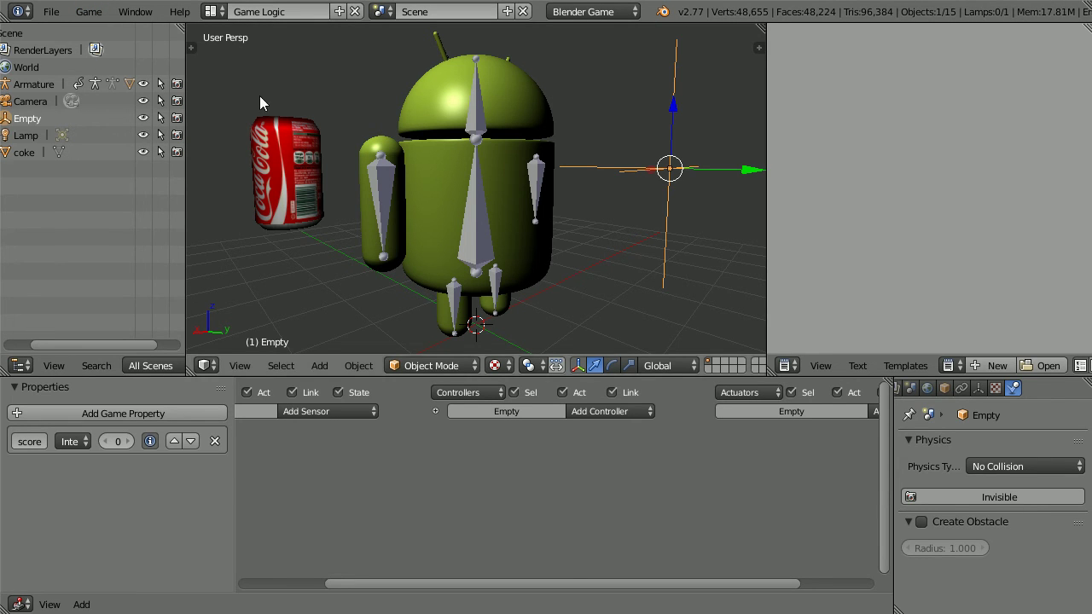
{"action": "key", "text": "n"}
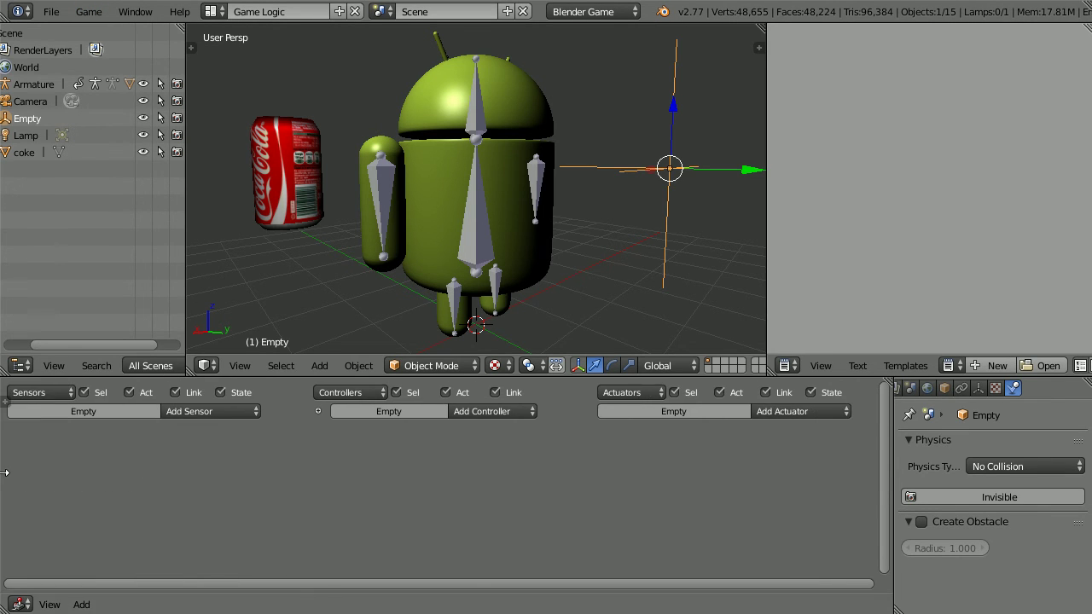
Add a Message sensor with the subject collected to the empty
{"action": "left_click", "coordinate": [216, 411]}
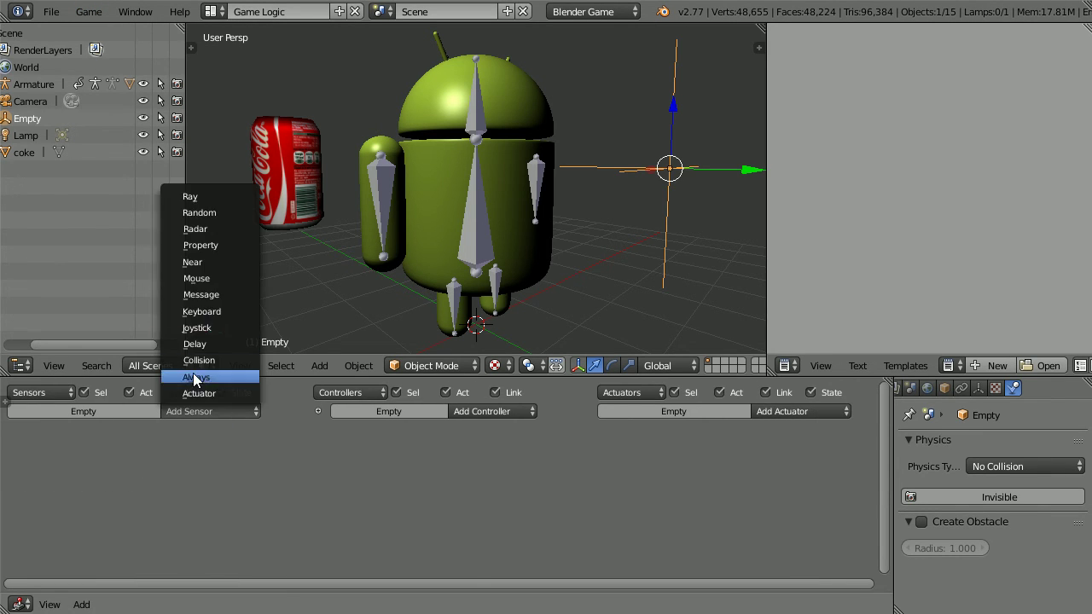
{"action": "left_click", "coordinate": [240, 294]}
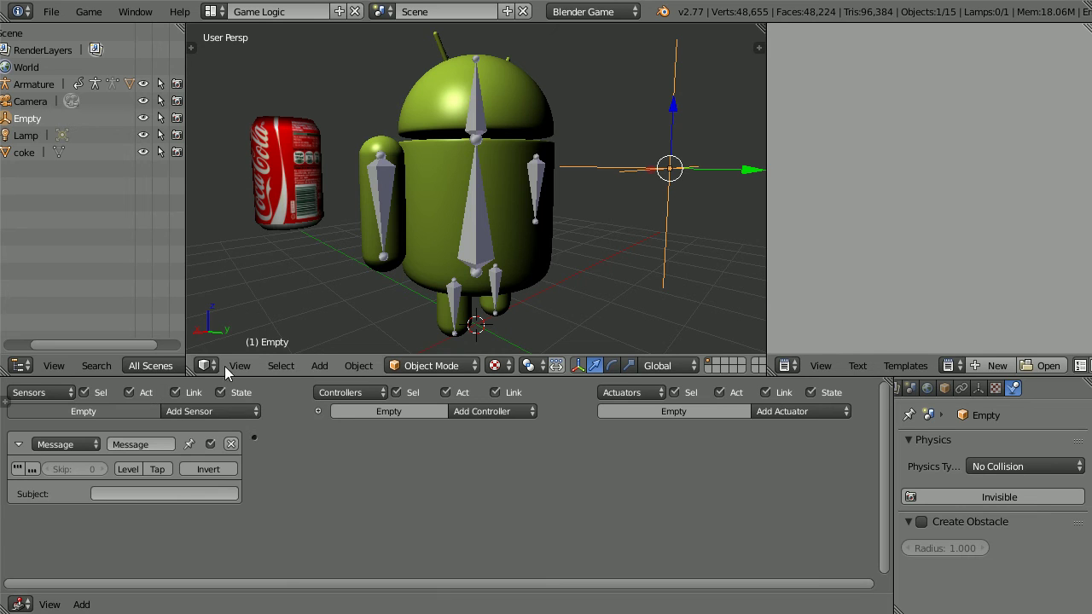
{"action": "left_click", "coordinate": [128, 493]}
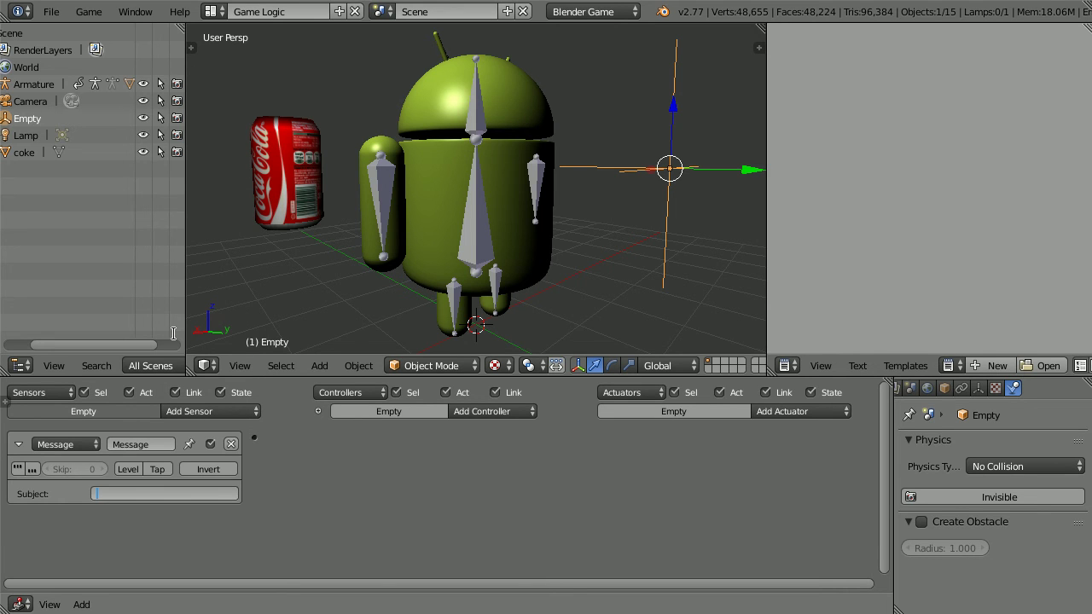
{"action": "type", "text": "collec"}
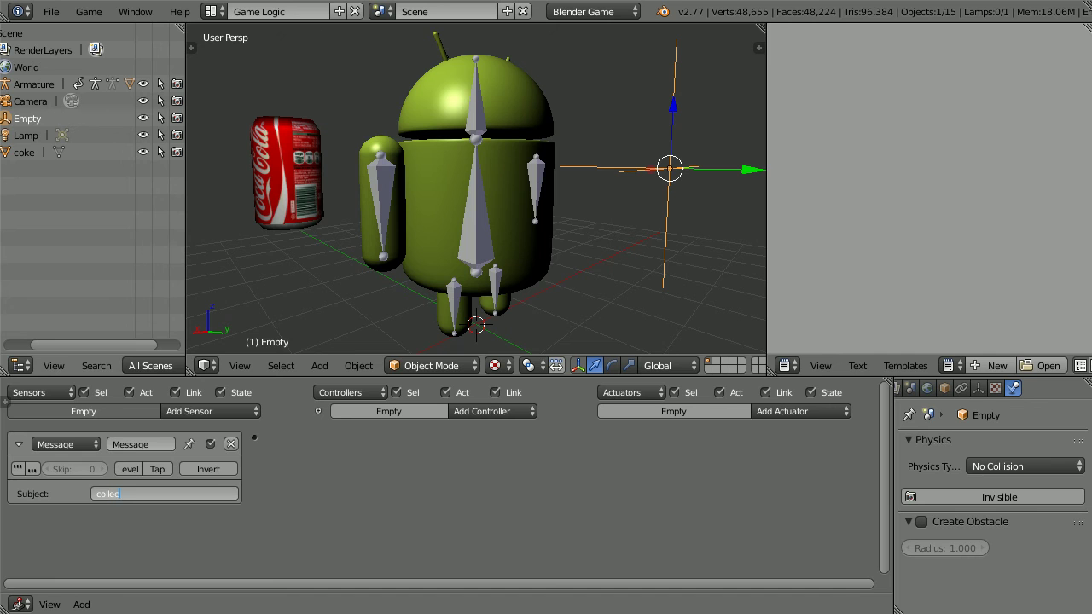
{"action": "type", "text": "ted"}
{"action": "key", "text": "Return"}
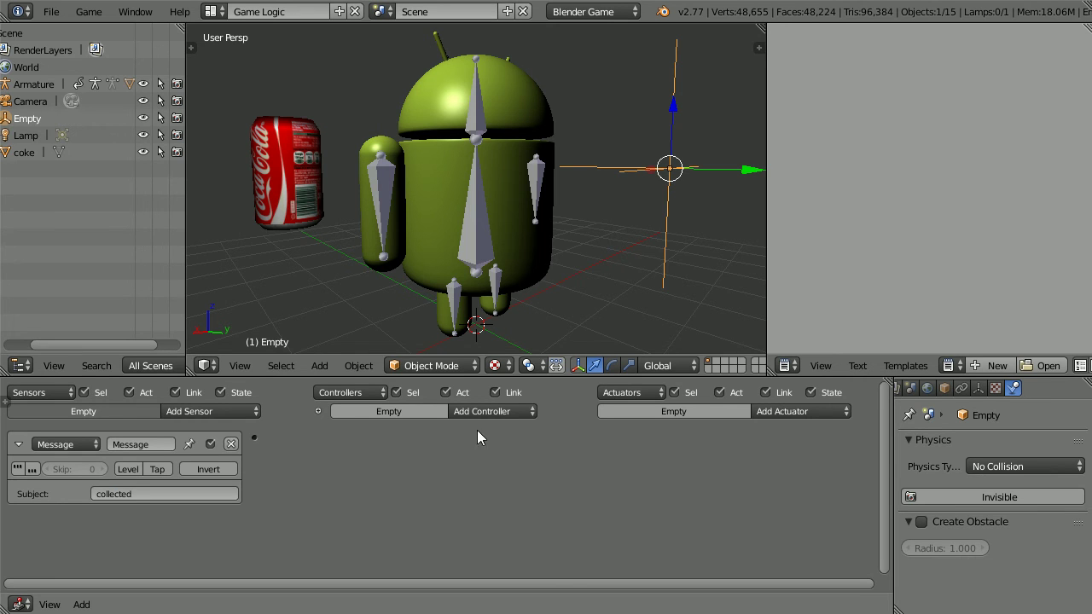
Add a Property actuator to the empty that adds 1 to score and link the Message sensor to it
{"action": "left_click", "coordinate": [761, 412]}
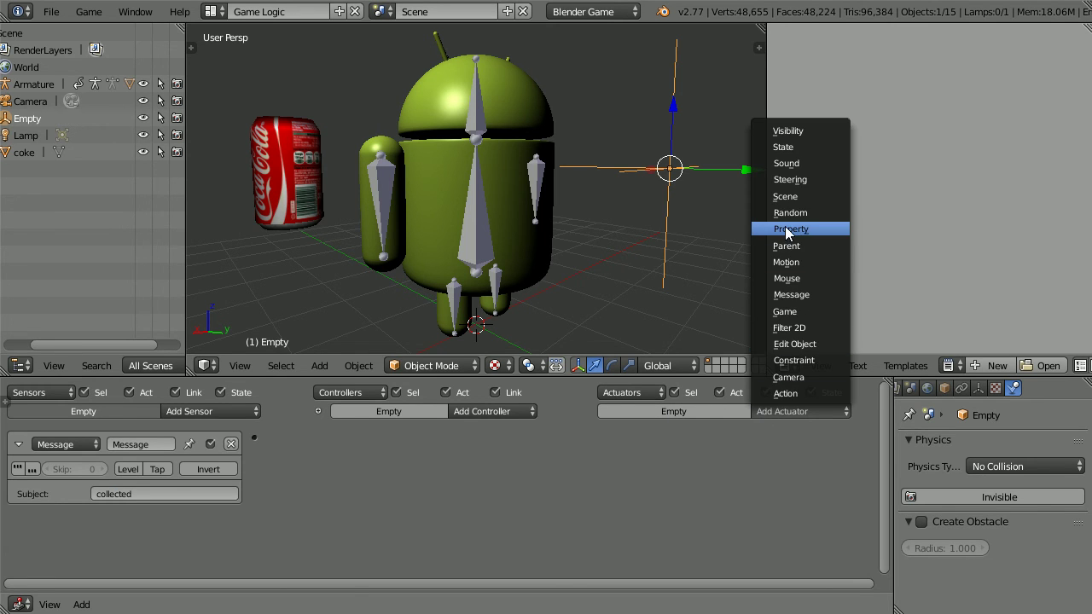
{"action": "left_click", "coordinate": [829, 230]}
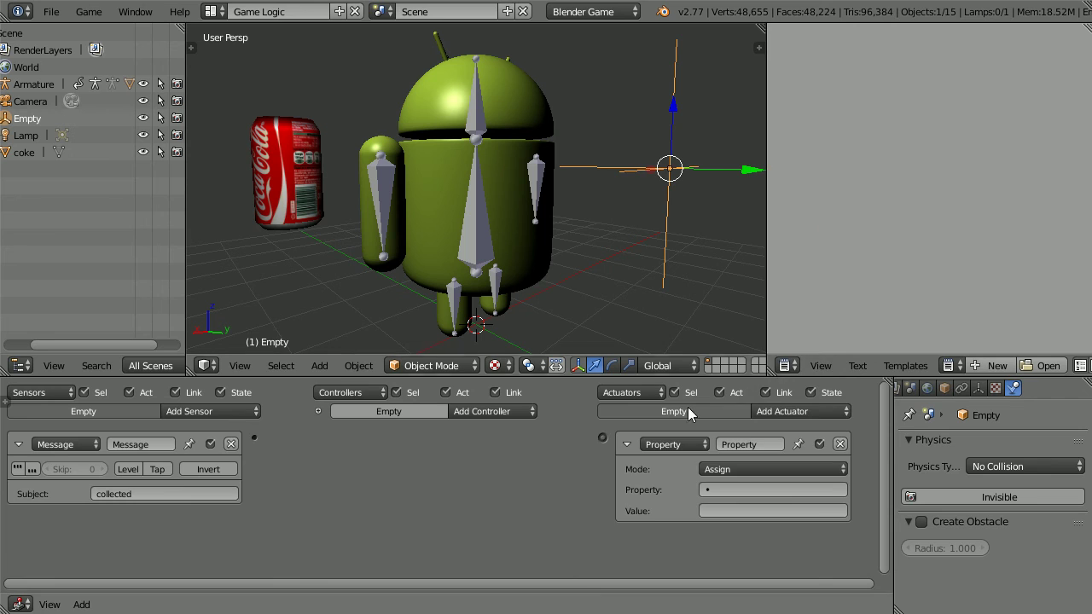
{"action": "left_click", "coordinate": [732, 466]}
{"action": "left_click", "coordinate": [741, 434]}
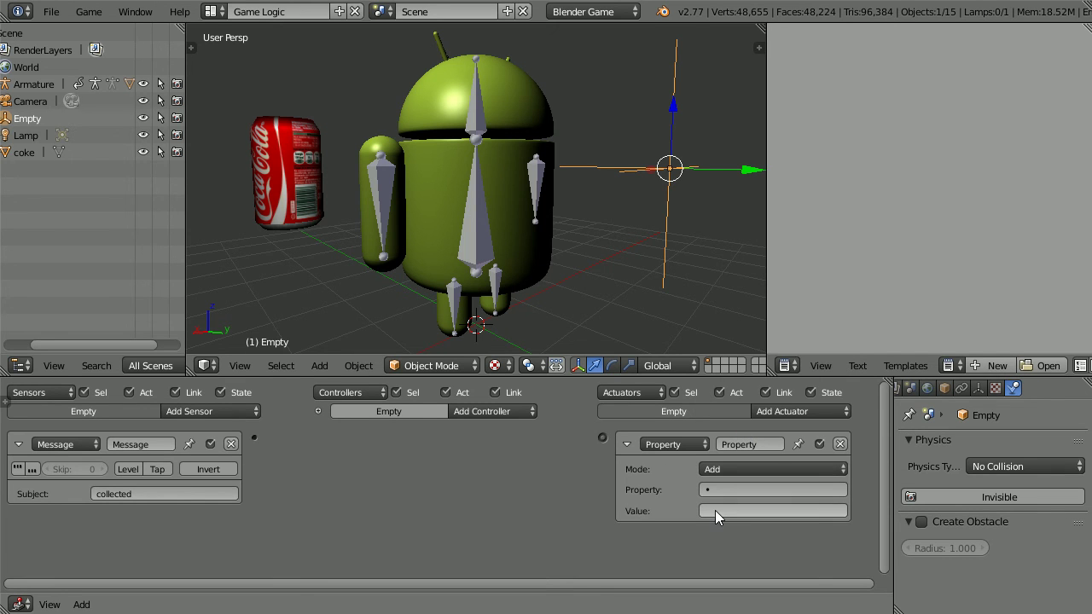
{"action": "left_click", "coordinate": [716, 512]}
{"action": "type", "text": "1"}
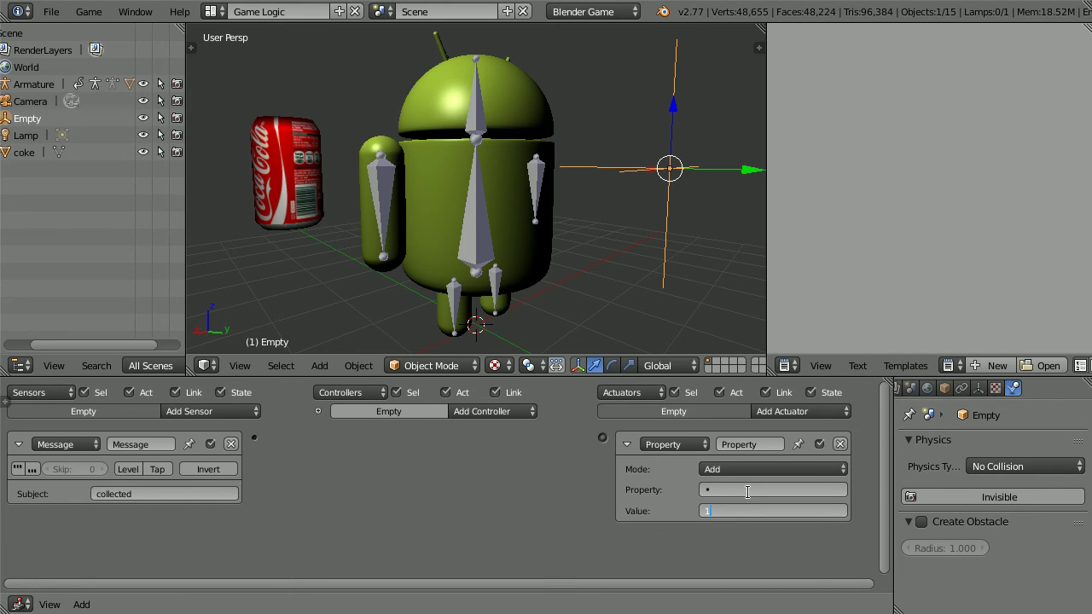
{"action": "left_click", "coordinate": [744, 490]}
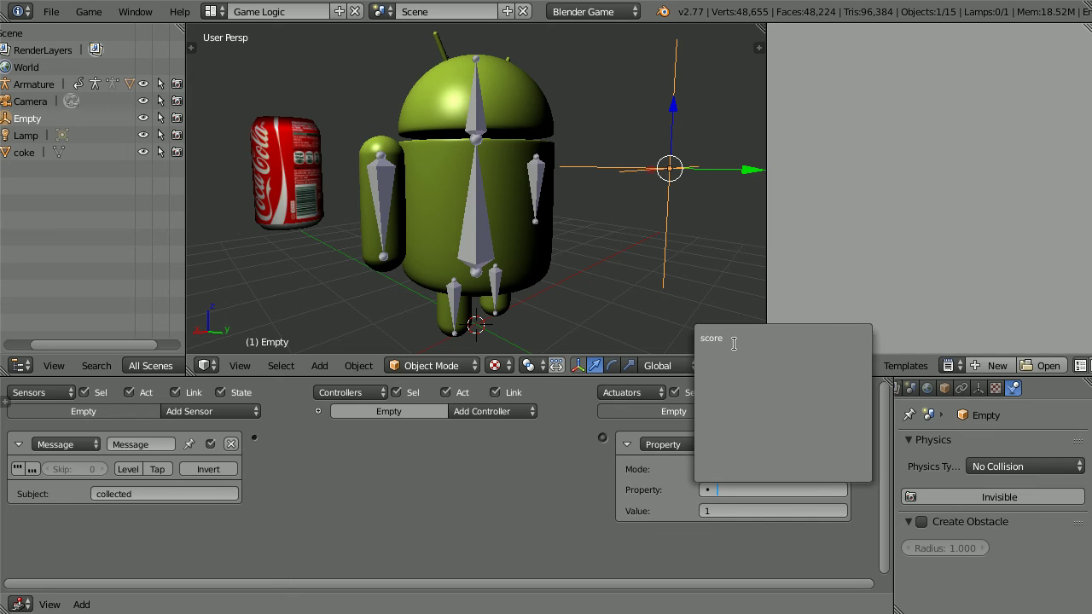
{"action": "left_click", "coordinate": [725, 338]}
{"action": "left_click_drag", "start_coordinate": [255, 437], "coordinate": [602, 438]}
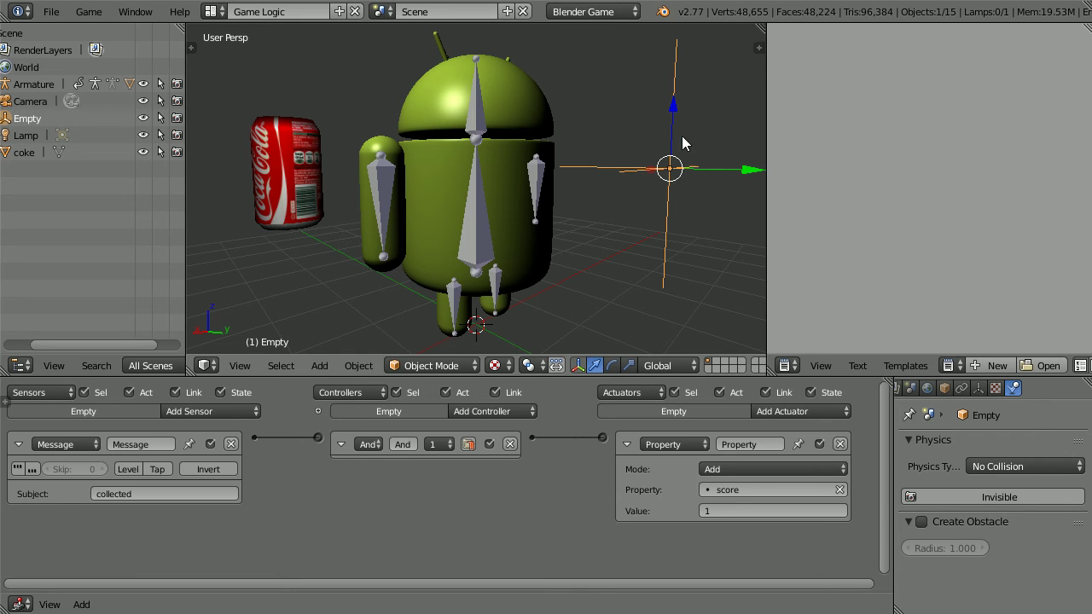
Run the game and steer the Android towards the coke can to test the score, and end the game
{"action": "key", "text": "p"}
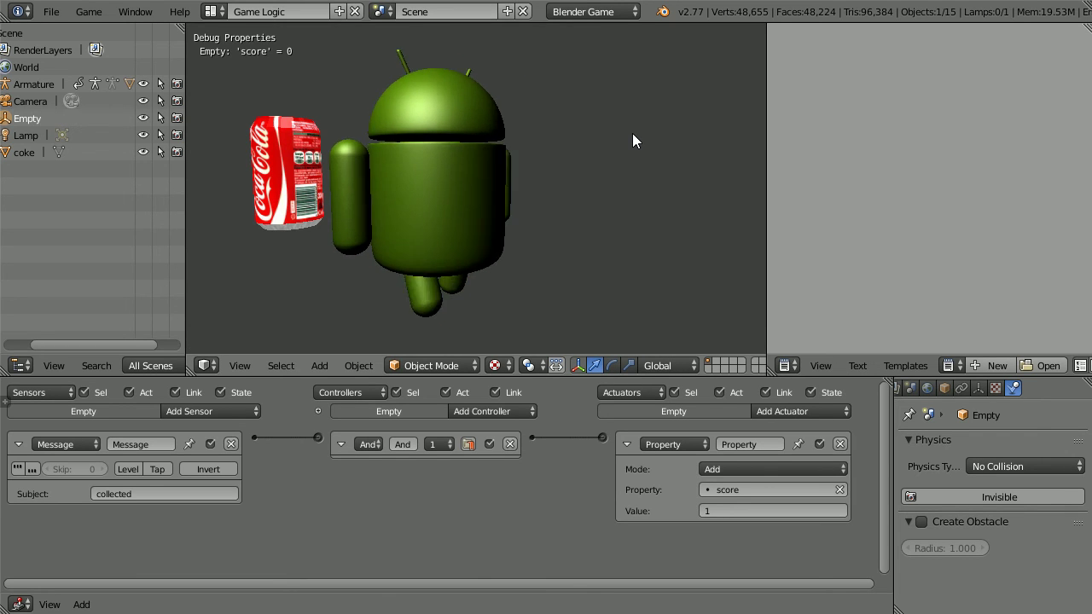
{"action": "key", "text": "Left"}
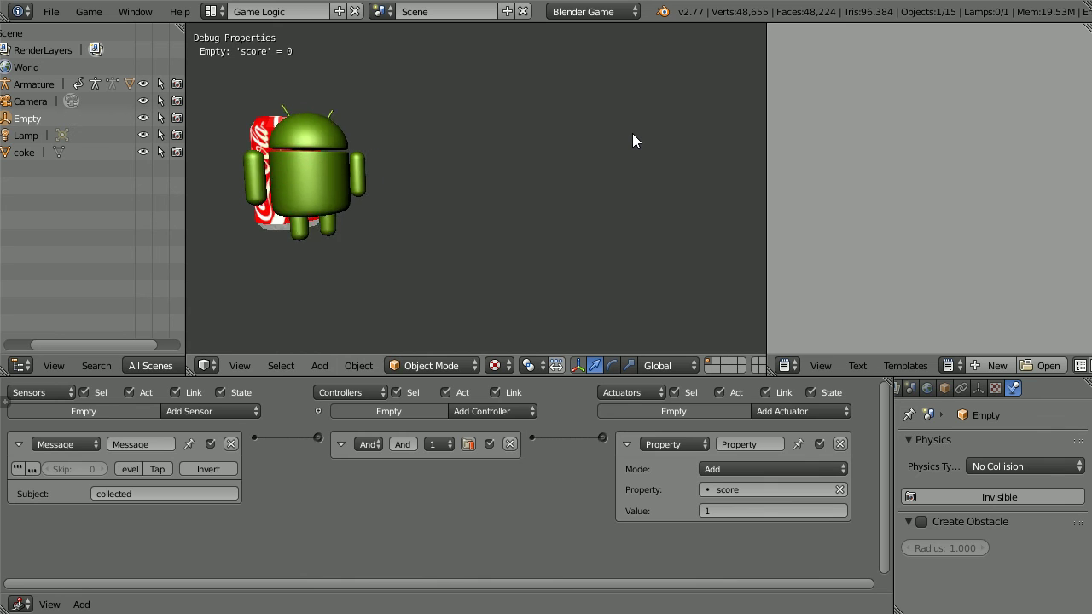
{"action": "key", "text": "Escape"}
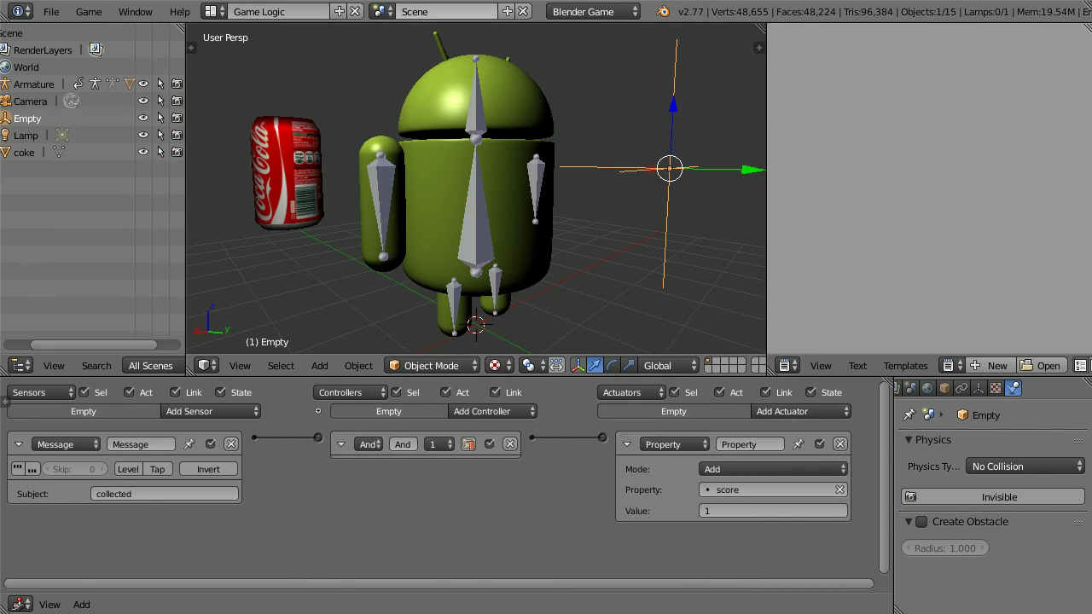
In top view, duplicate the coke can and move the copy about 4.7 units along negative Y and a similar distance along positive X
{"action": "left_click", "coordinate": [240, 365]}
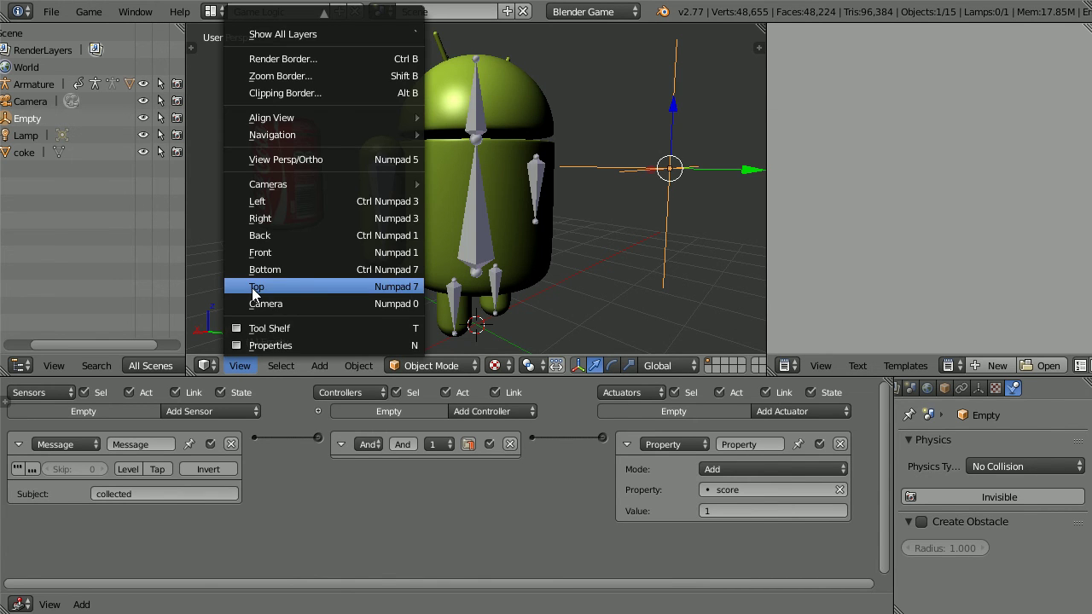
{"action": "left_click", "coordinate": [392, 290]}
{"action": "scroll", "coordinate": [483, 271], "scroll_direction": "down", "scroll_amount": 6}
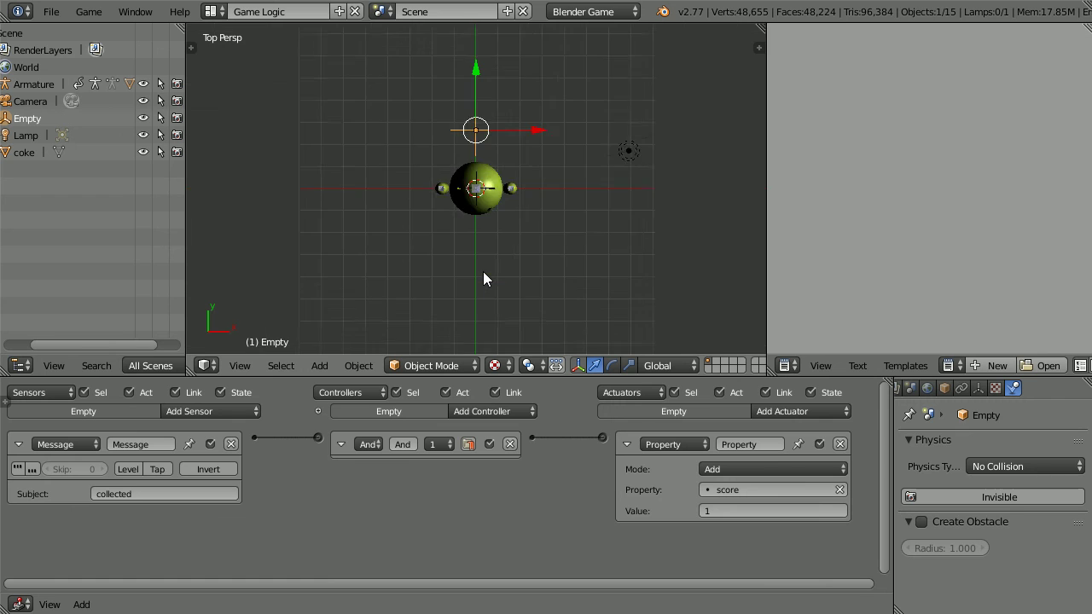
{"action": "scroll", "coordinate": [483, 271], "scroll_direction": "down", "scroll_amount": 1}
{"action": "right_click", "coordinate": [479, 284]}
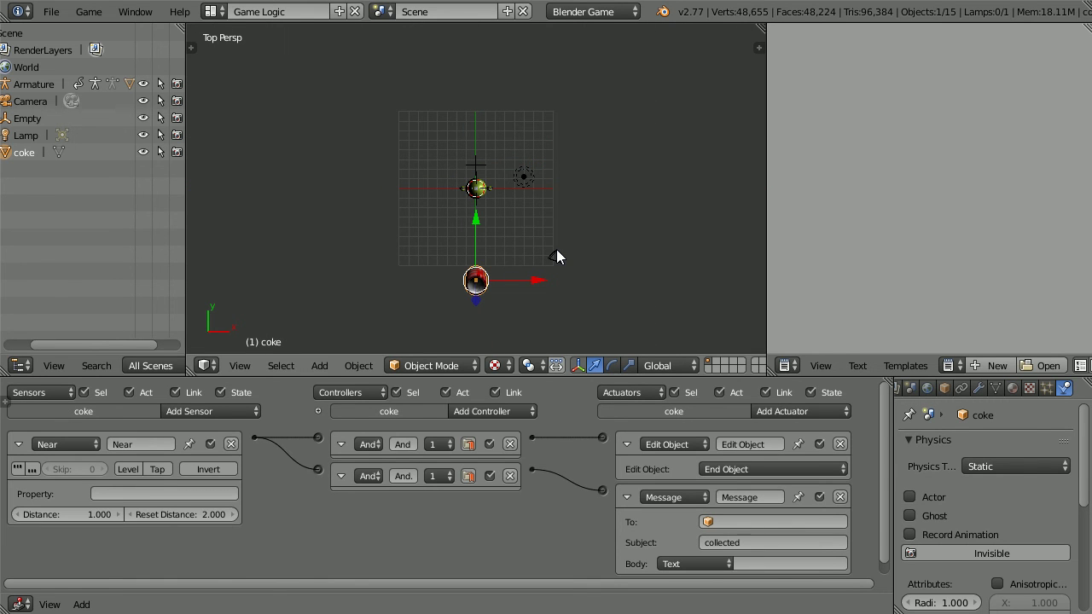
{"action": "key", "text": "shift+d"}
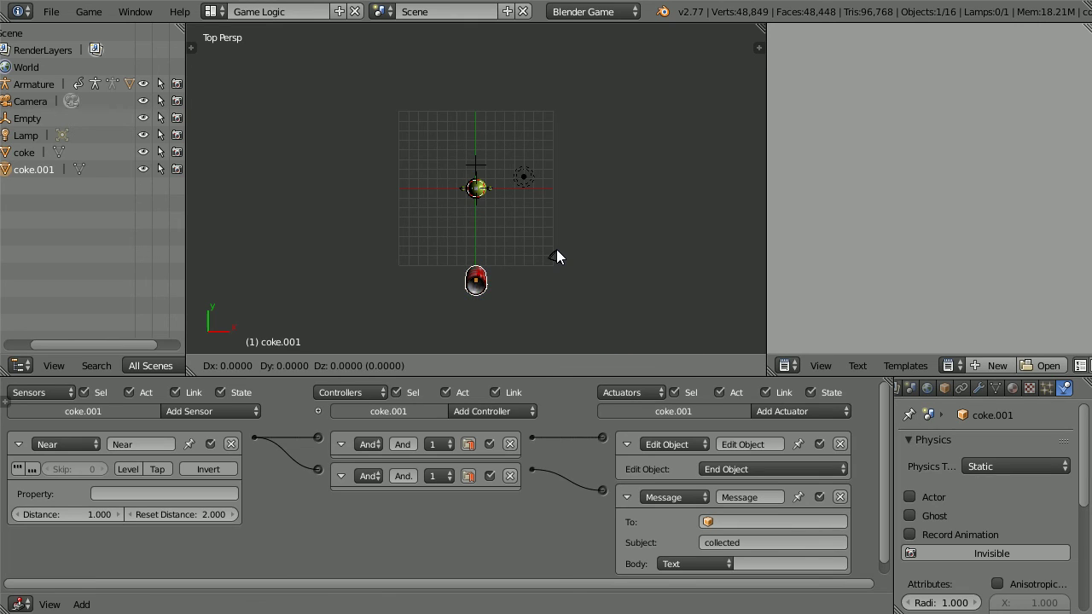
{"action": "right_click", "coordinate": [556, 256]}
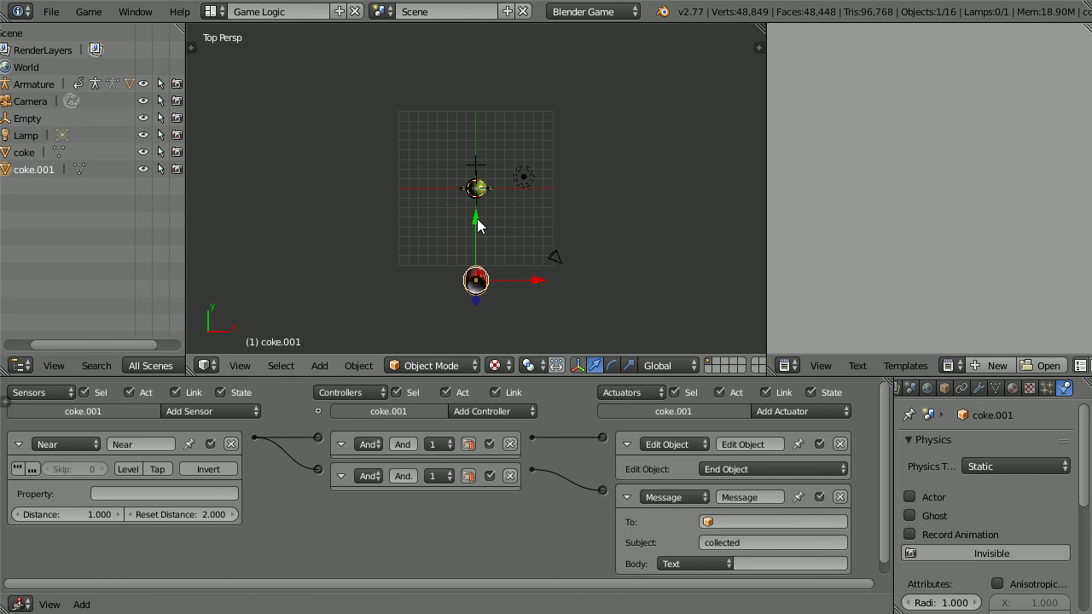
{"action": "key", "text": "g"}
{"action": "key", "text": "y"}
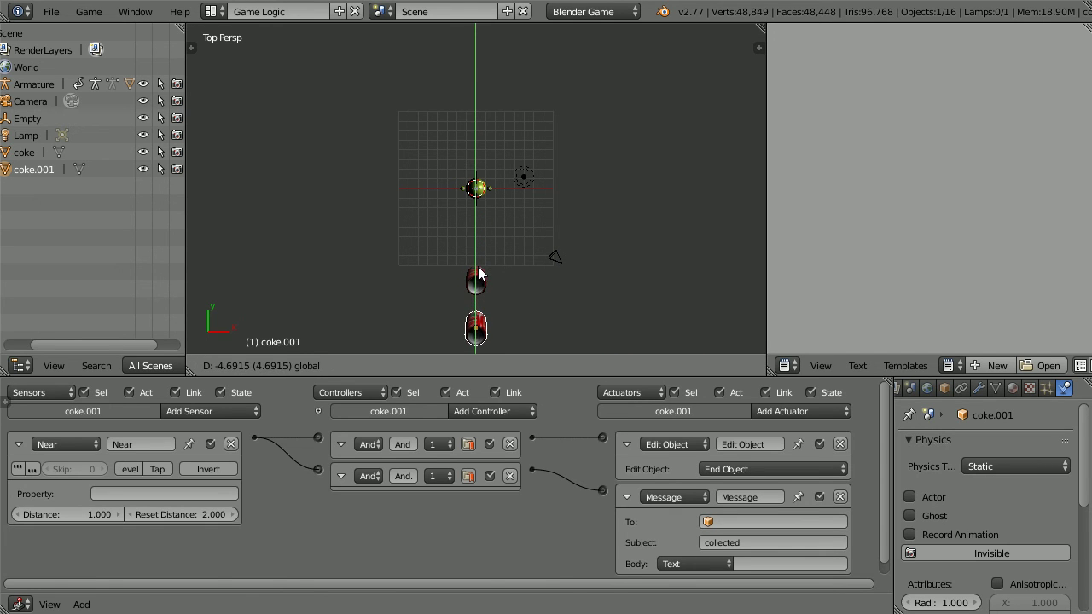
{"action": "left_click", "coordinate": [478, 266]}
{"action": "key", "text": "g"}
{"action": "key", "text": "x"}
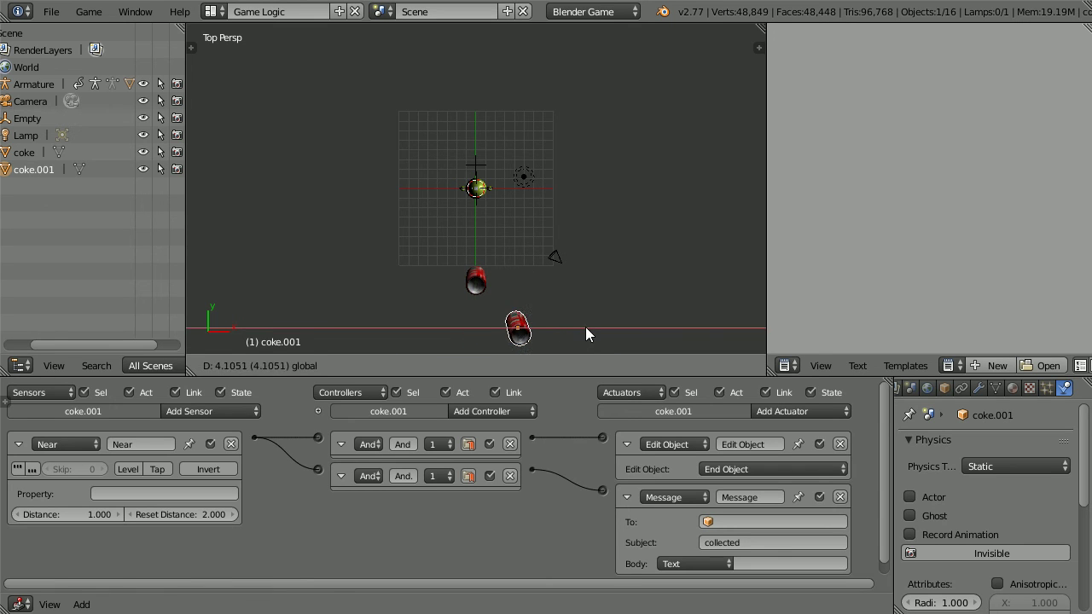
{"action": "left_click", "coordinate": [592, 330]}
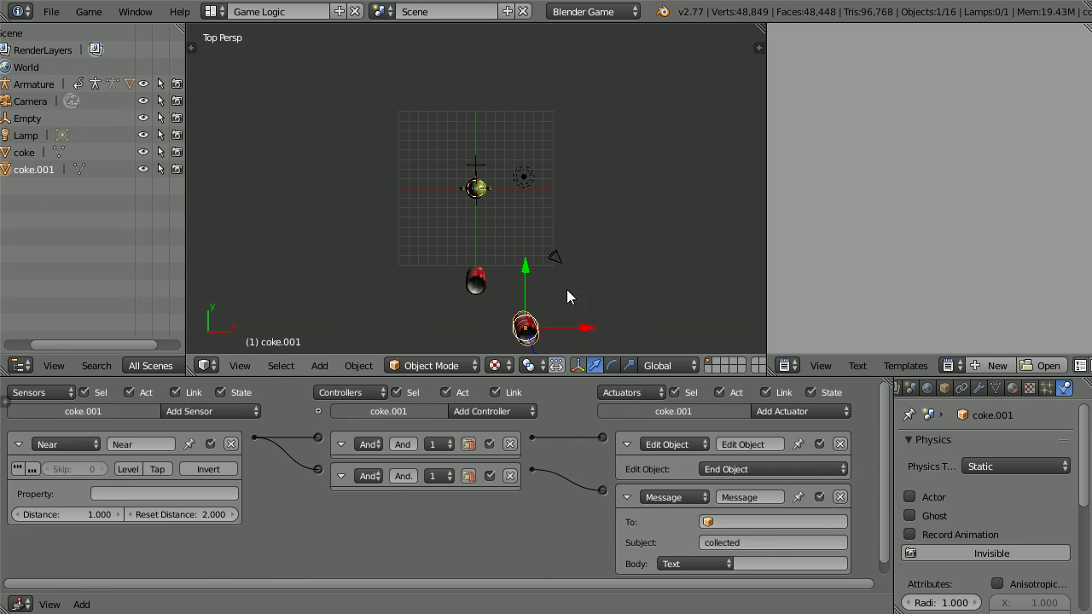
Duplicate the second can and move the copy along positive Y level with the original can and farther out along positive X
{"action": "key", "text": "shift+d"}
{"action": "right_click", "coordinate": [755, 253]}
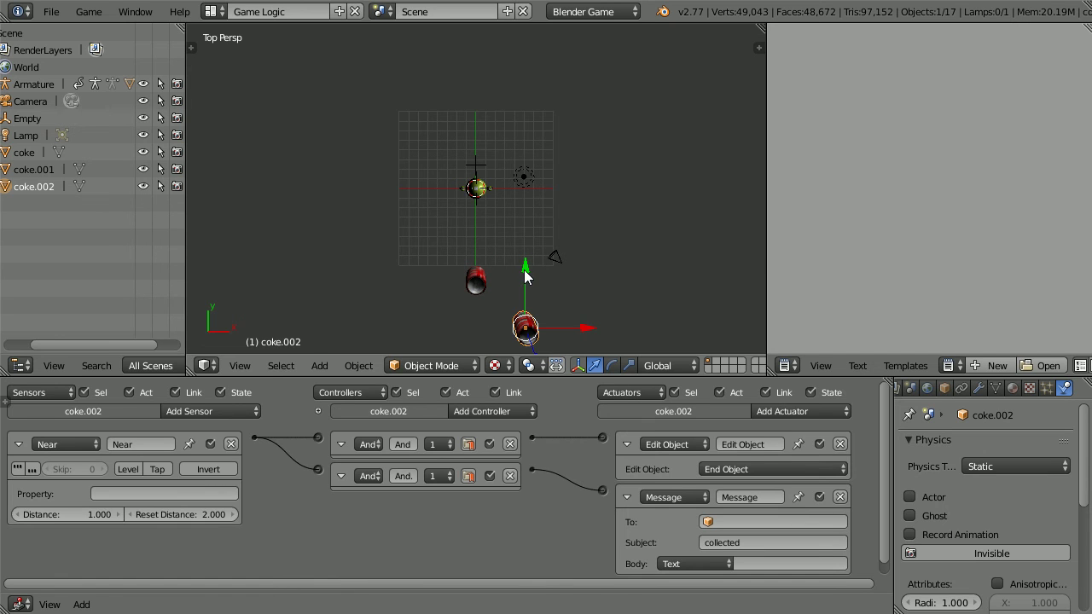
{"action": "left_click_drag", "start_coordinate": [525, 278], "coordinate": [524, 225]}
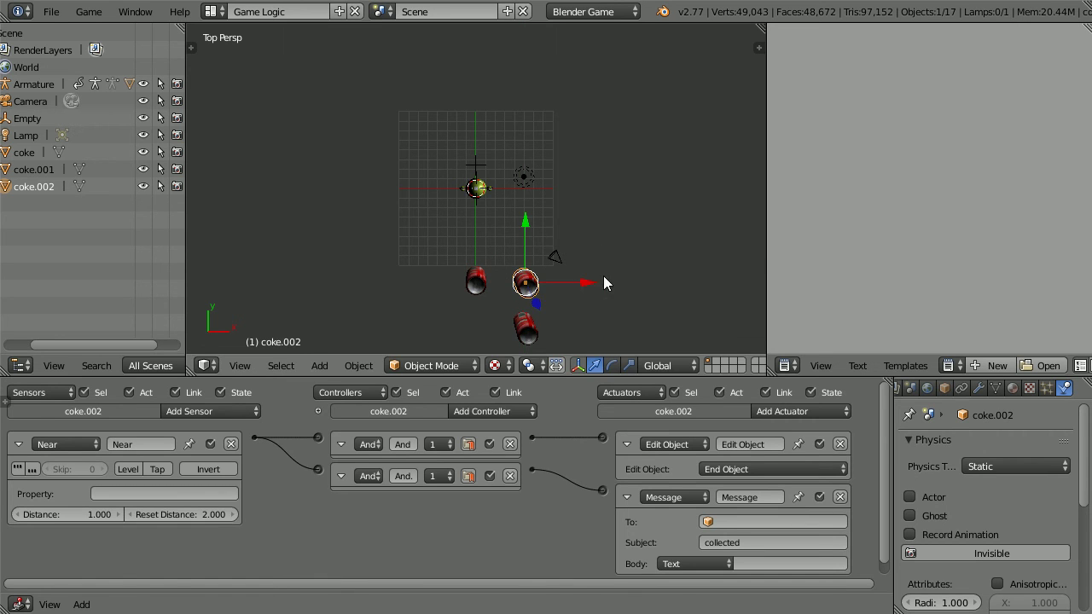
{"action": "left_click_drag", "start_coordinate": [590, 287], "coordinate": [631, 282]}
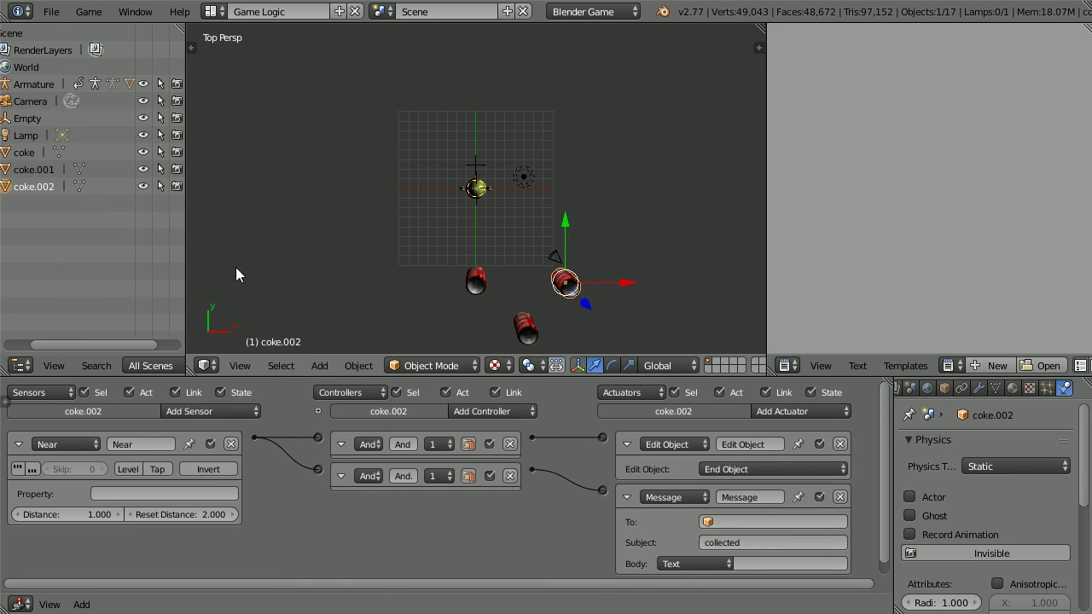
From the back view, run the game to test collecting all the cans with the Android, and end the game
{"action": "left_click", "coordinate": [240, 365]}
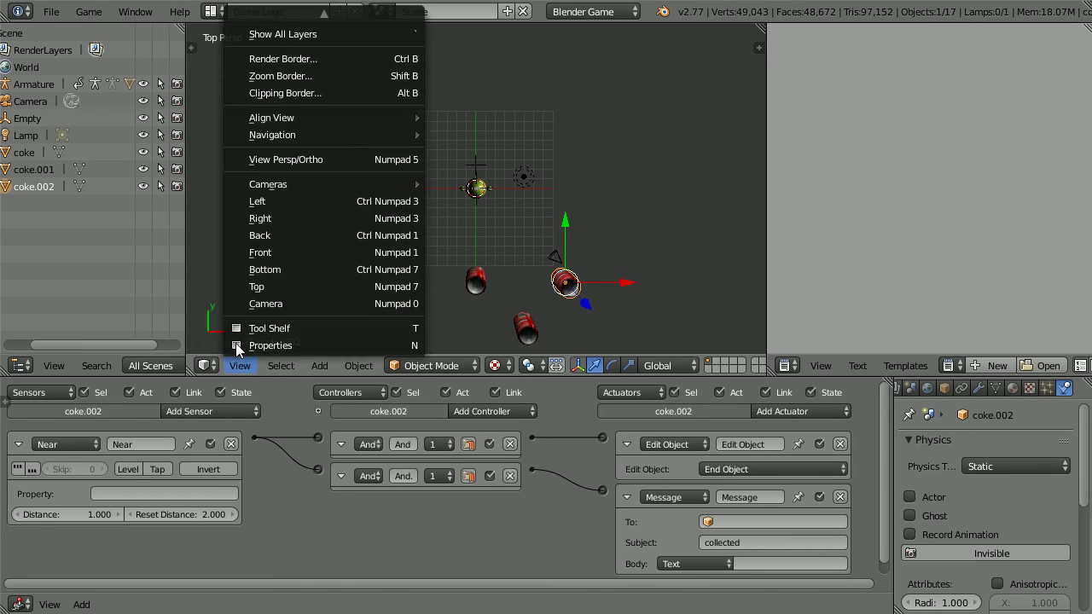
{"action": "left_click", "coordinate": [299, 236]}
{"action": "scroll", "coordinate": [434, 293], "scroll_direction": "up", "scroll_amount": 4}
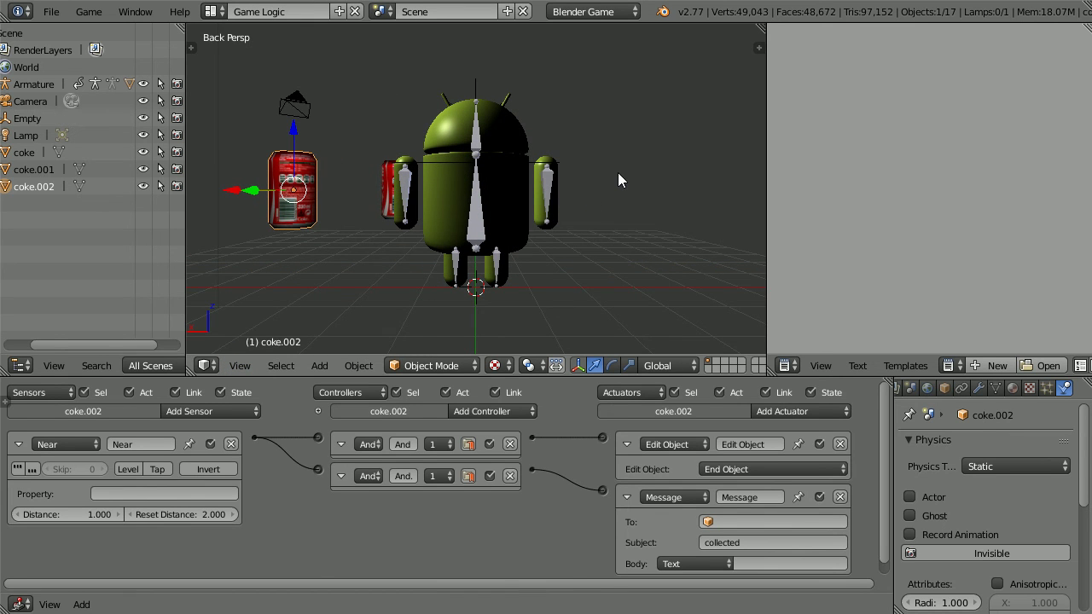
{"action": "key", "text": "p"}
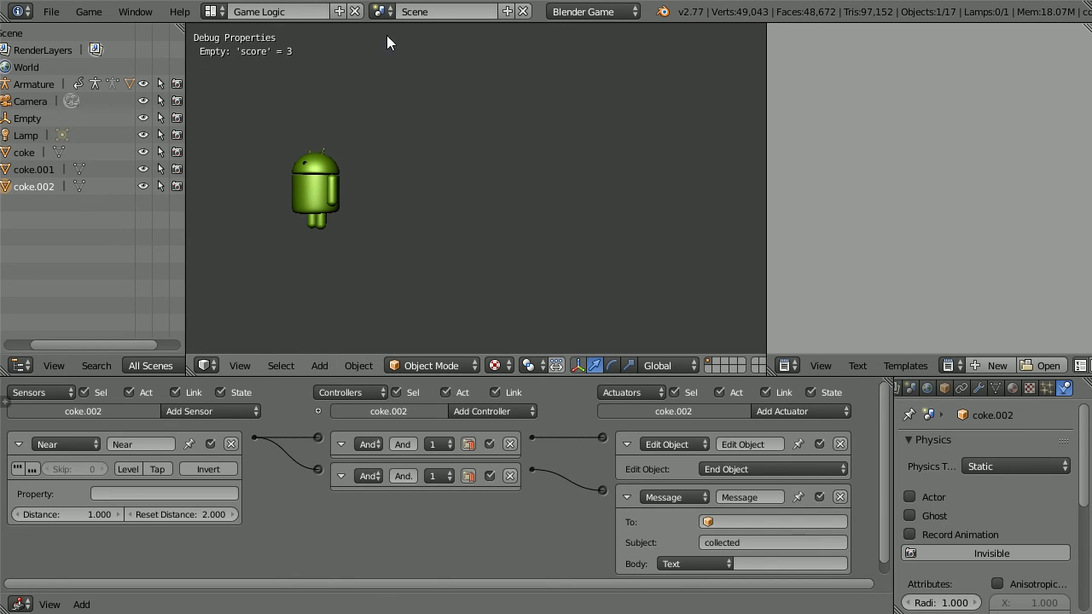
{"action": "key", "text": "Escape"}
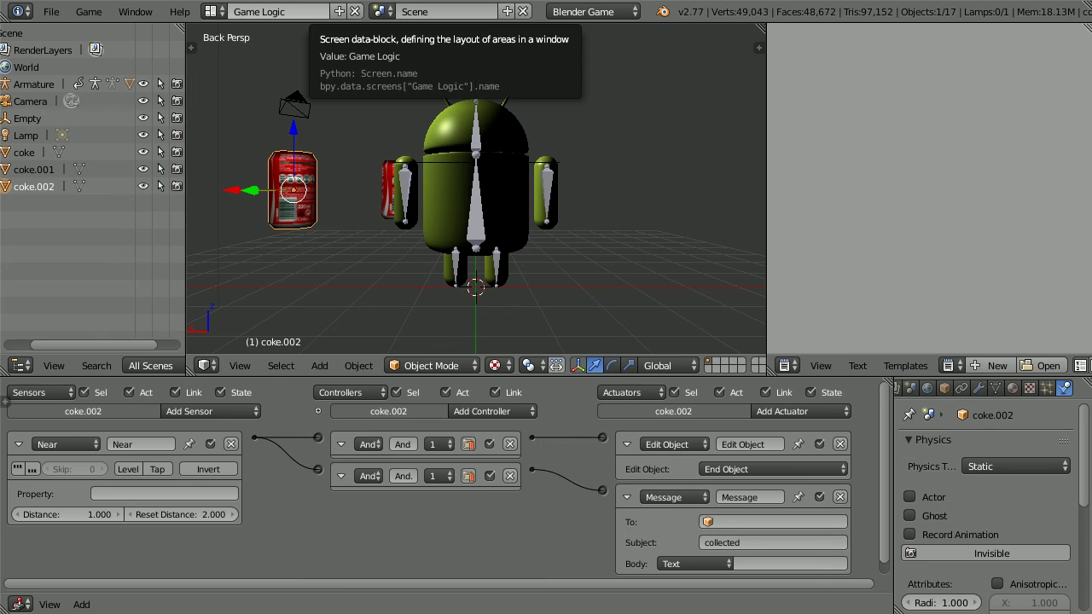